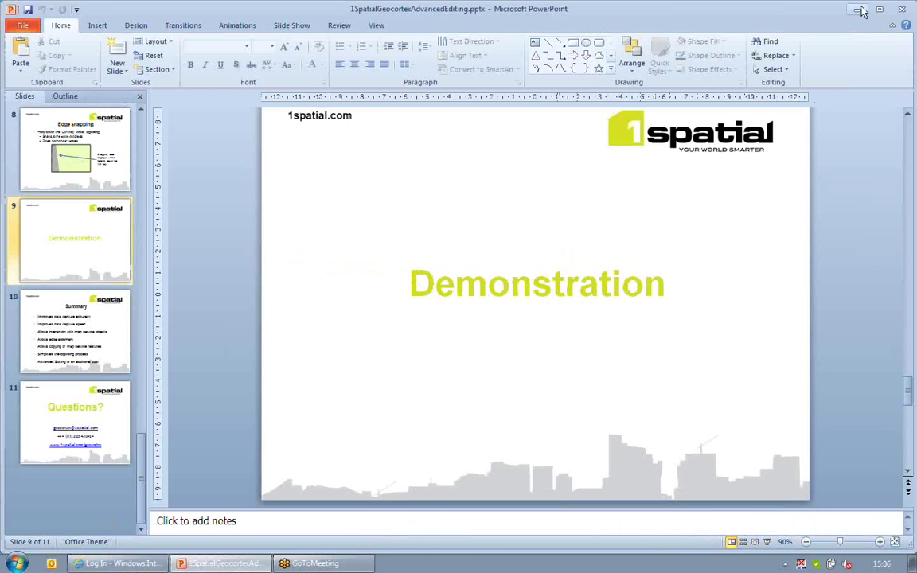
# Log in to Essentials Manager as administrator with the saved username to reach the Site List
pyautogui.click(860, 11)
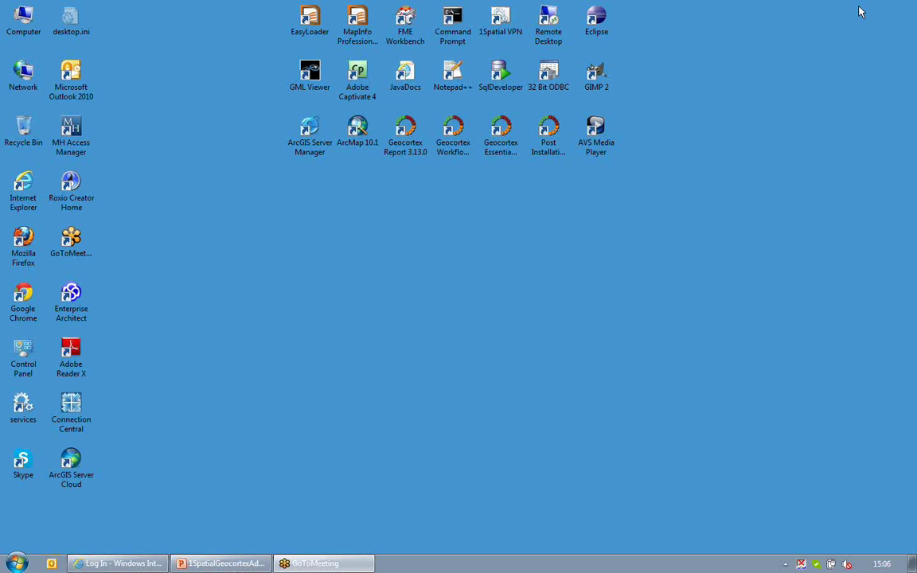
pyautogui.click(121, 565)
pyautogui.click(370, 203)
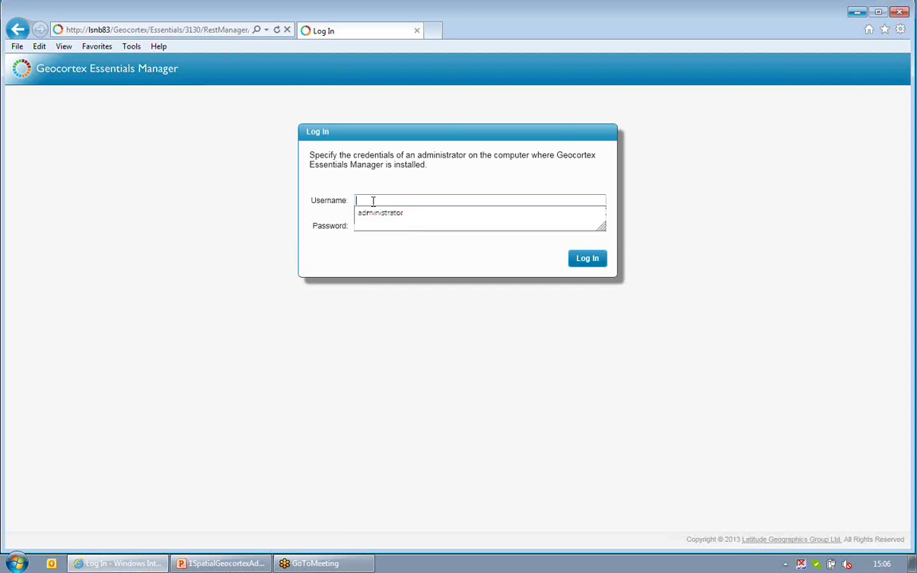
pyautogui.click(380, 213)
pyautogui.click(592, 261)
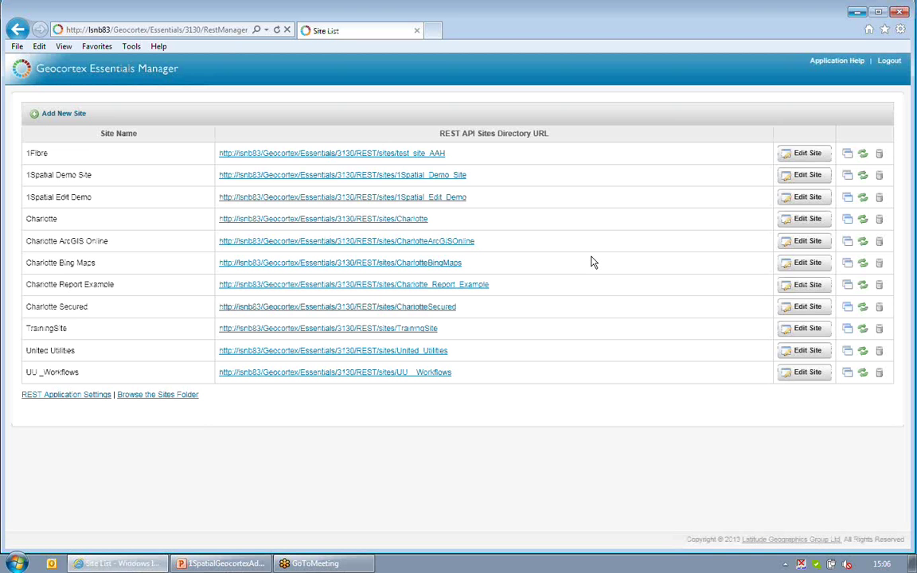
# Open the 1Spatial Edit Demo site, check its Foreground Assets map layer, then list its viewers
pyautogui.click(800, 199)
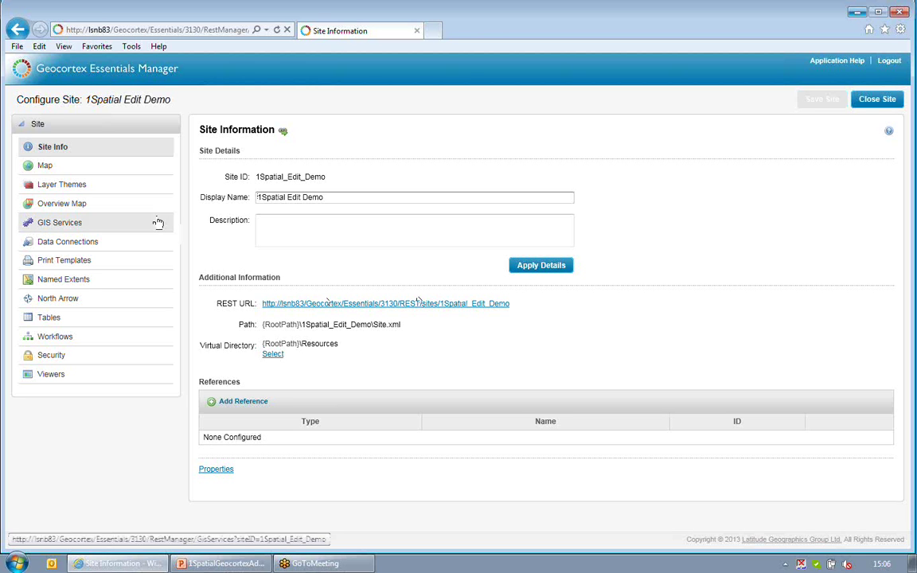
pyautogui.click(45, 168)
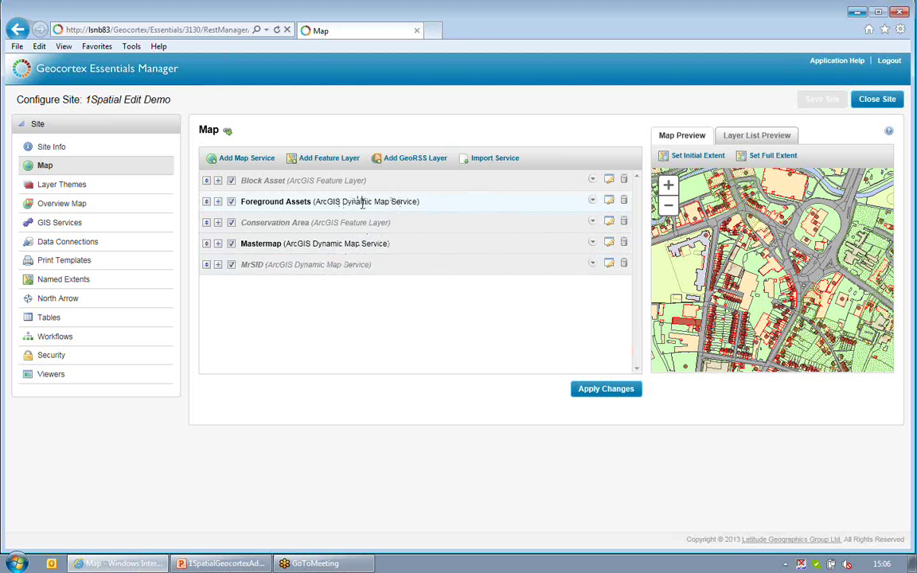
pyautogui.click(218, 202)
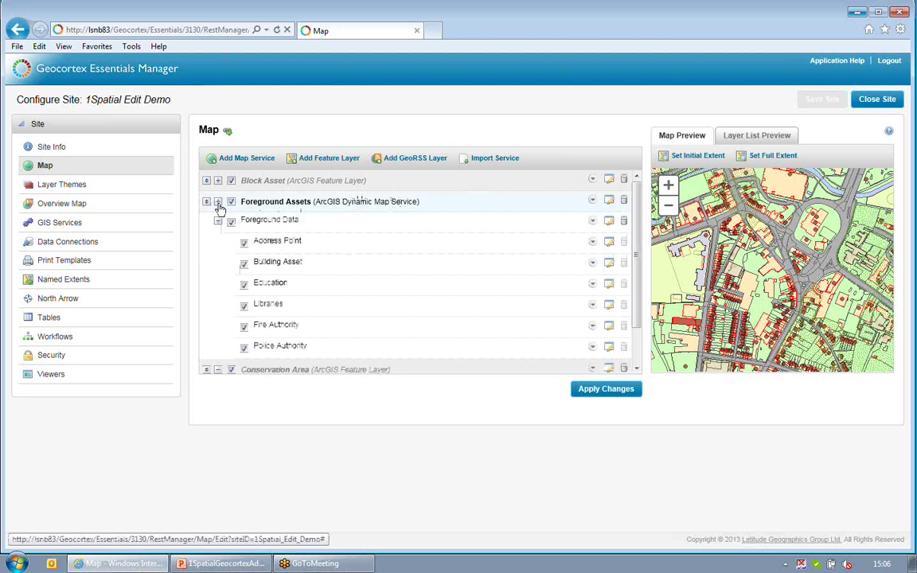
pyautogui.click(218, 203)
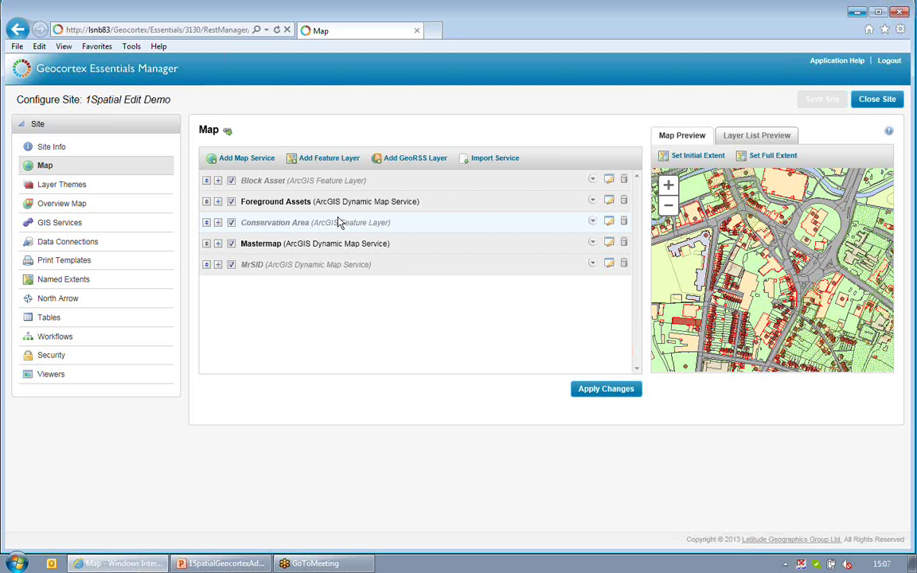
pyautogui.click(54, 374)
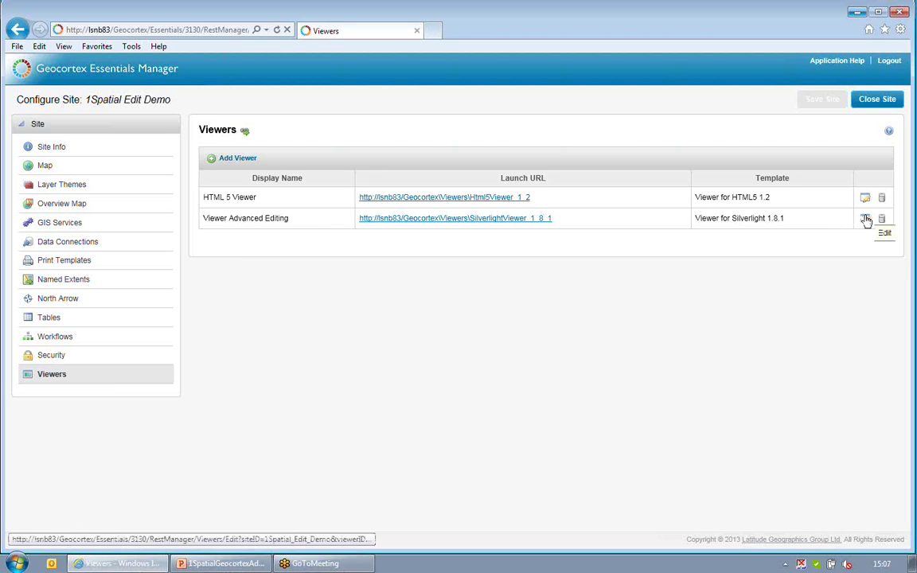
# Edit the Viewer Advanced Editing viewer and go to its Toolbar settings
pyautogui.click(866, 220)
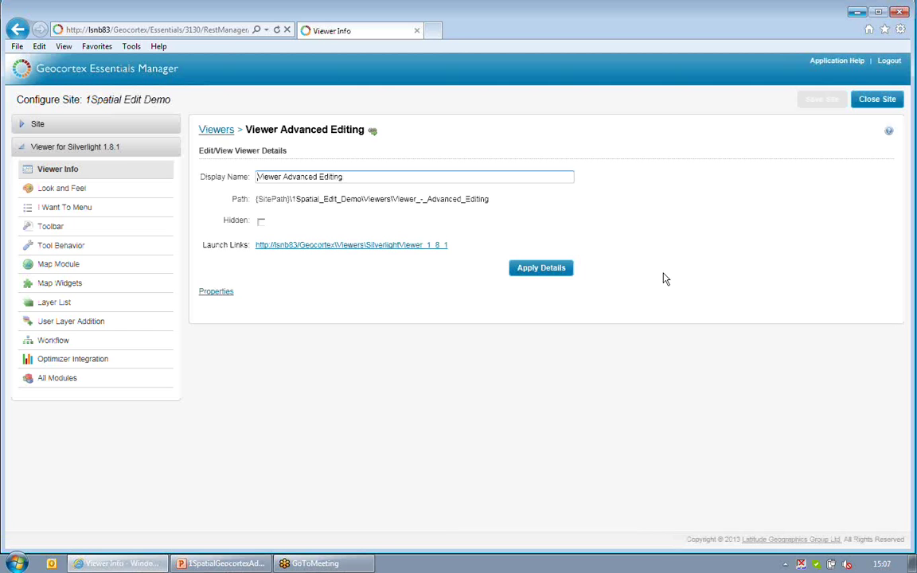
pyautogui.click(51, 230)
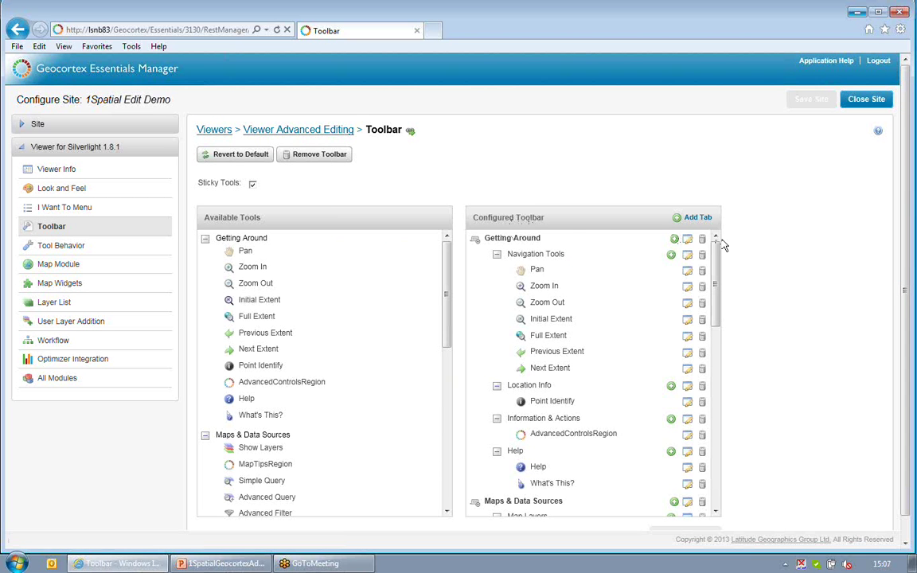
# Add an 'Advanced Editing' toolbar tab containing an 'Editing Tools' group
pyautogui.click(699, 217)
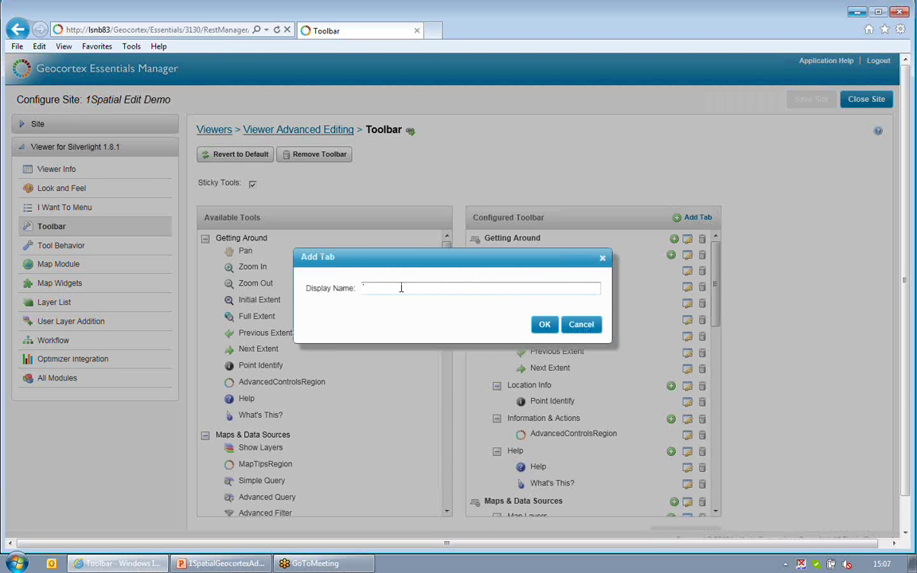
pyautogui.write('Advanced Editing')
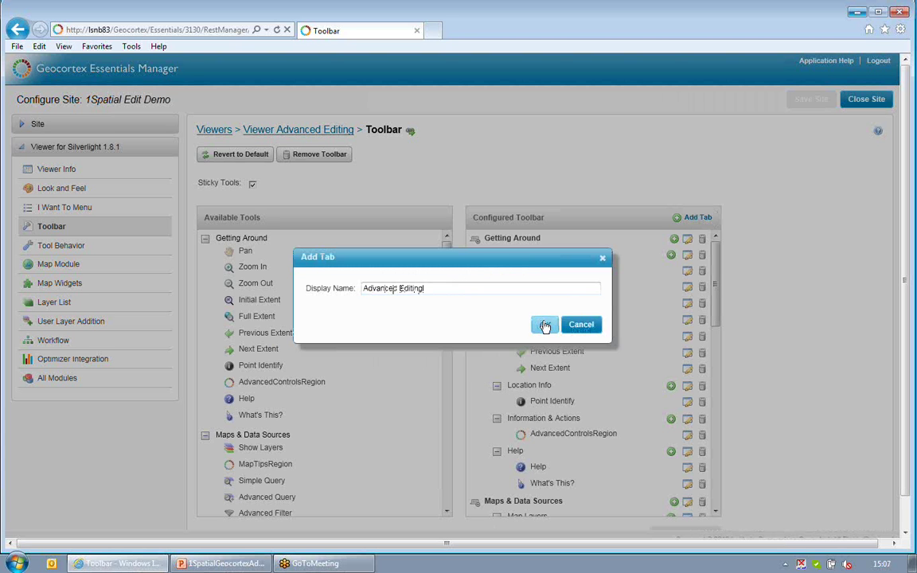
pyautogui.click(544, 324)
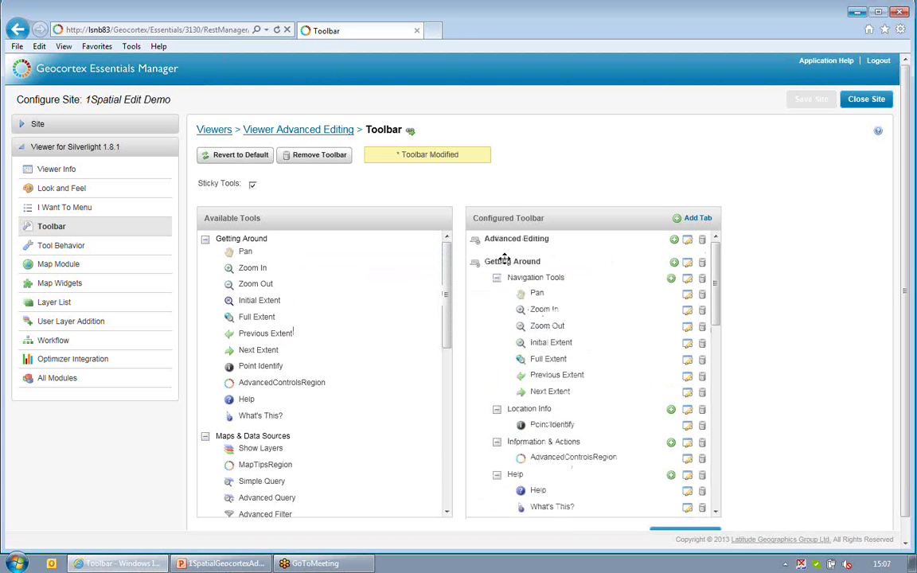
pyautogui.click(674, 242)
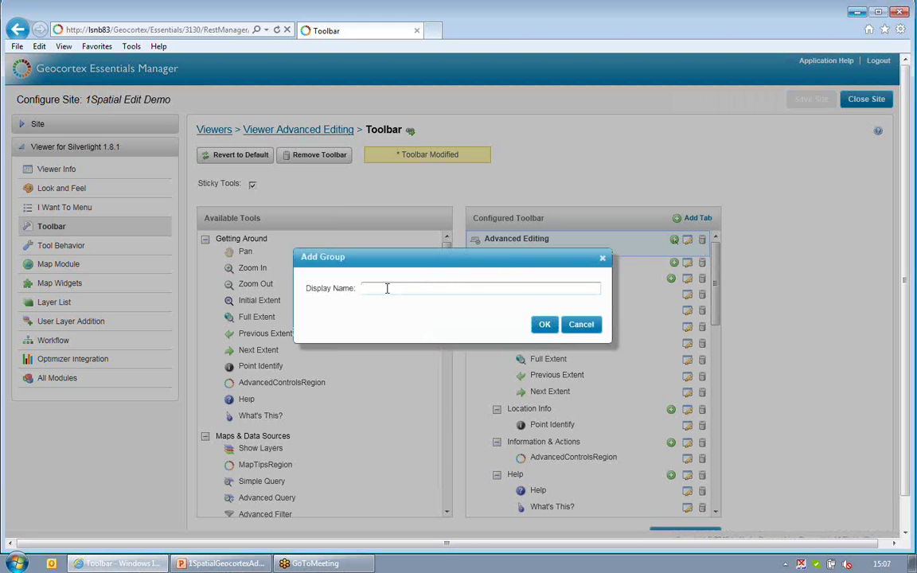
pyautogui.write('Editing Tools')
pyautogui.click(546, 325)
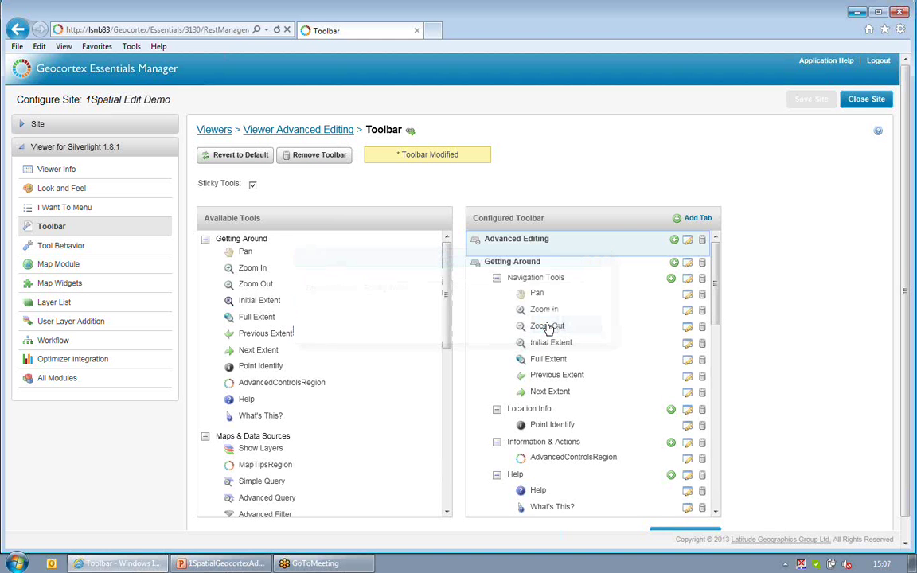
# Place EditToolsRegion in the Editing Tools group and apply the toolbar changes
pyautogui.scroll(-10, 426, 438)
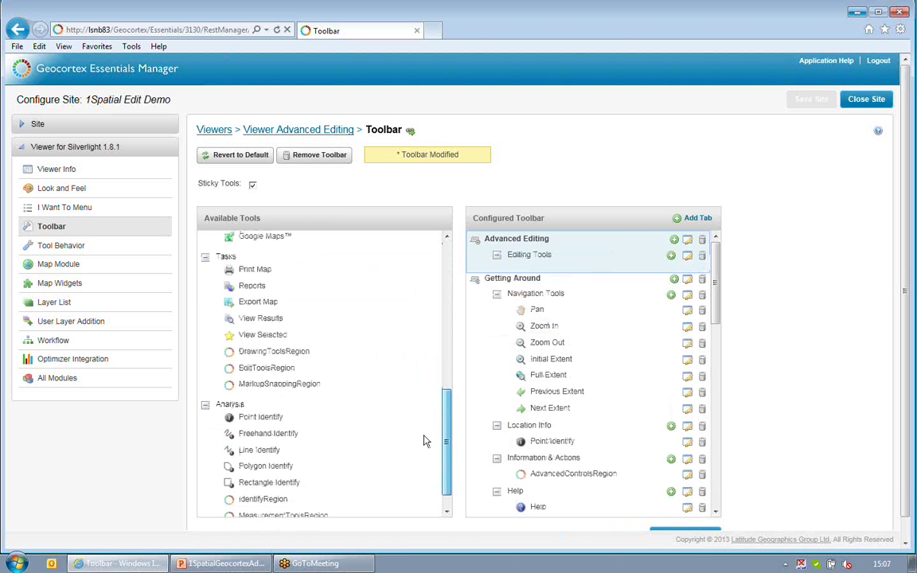
pyautogui.moveTo(267, 368); pyautogui.dragTo(579, 269)
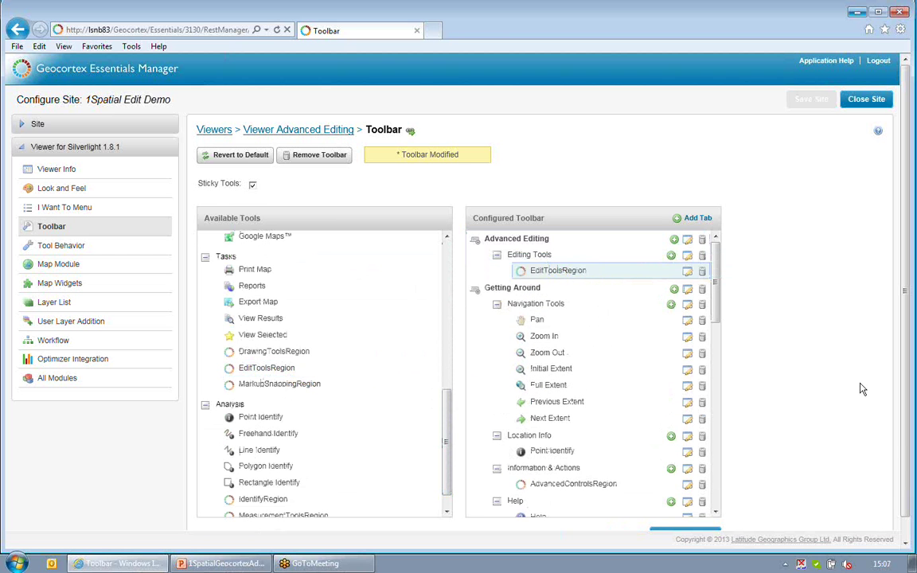
pyautogui.click(905, 472)
pyautogui.click(692, 516)
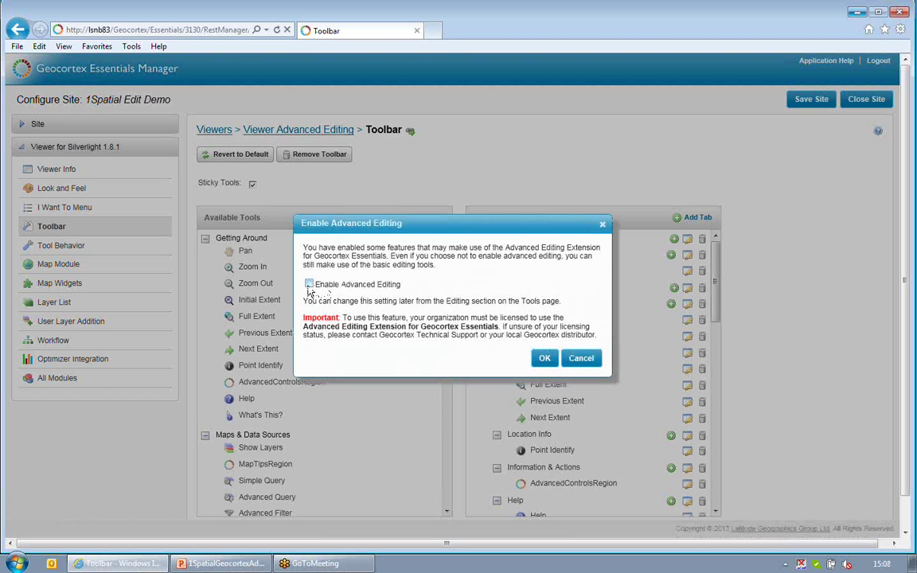
# Enable Advanced Editing for the viewer and bring up its Tool Behavior settings
pyautogui.click(308, 285)
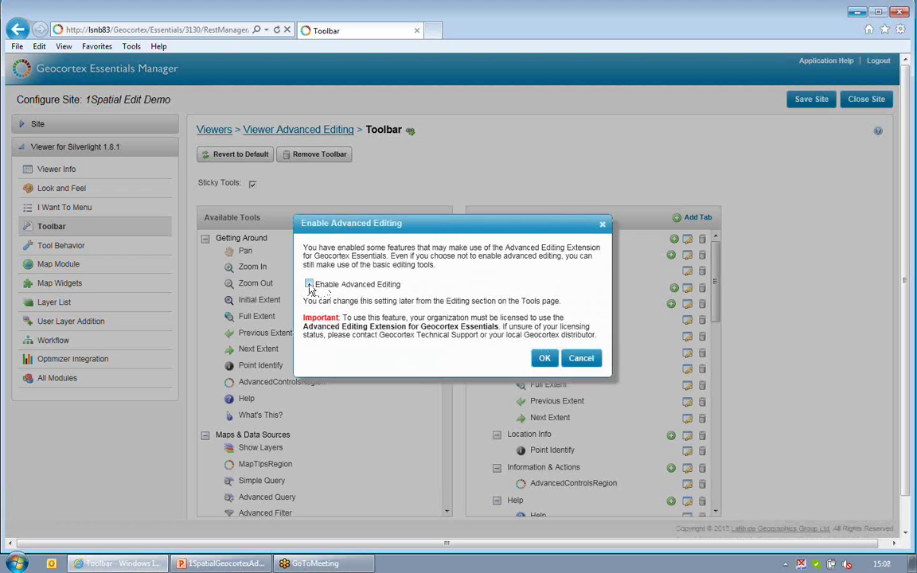
pyautogui.click(545, 363)
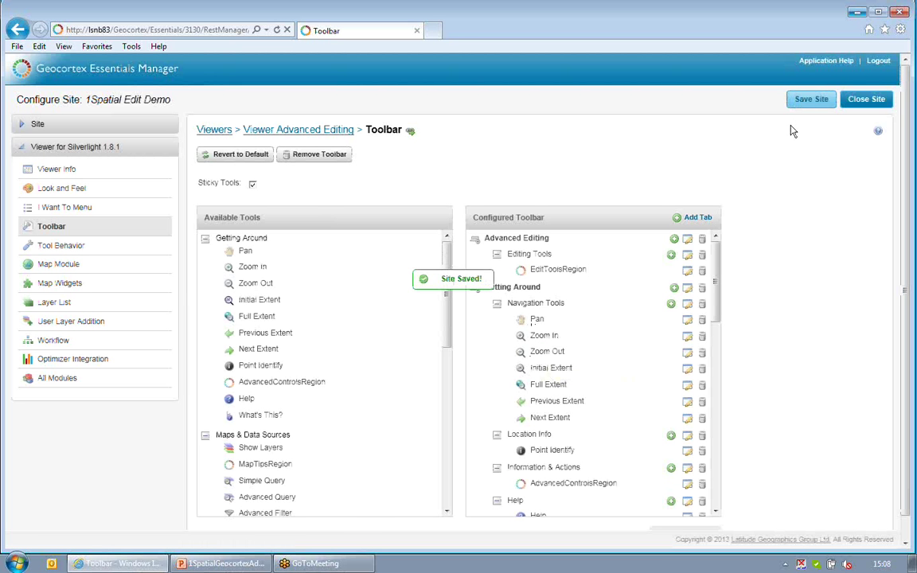
pyautogui.click(62, 252)
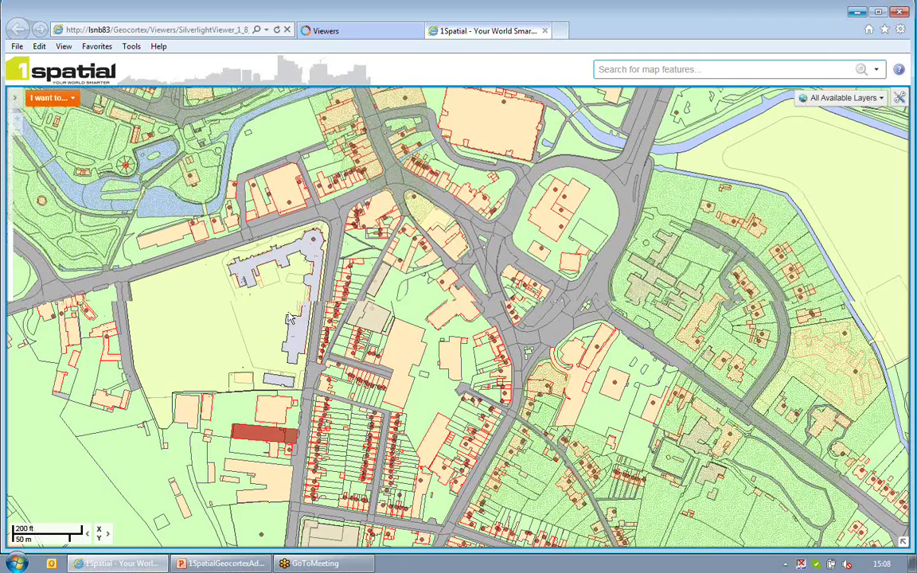
# Zoom to the field beside the long grey building and show the Advanced Editing toolbar
pyautogui.moveTo(292, 319); pyautogui.dragTo(504, 342)
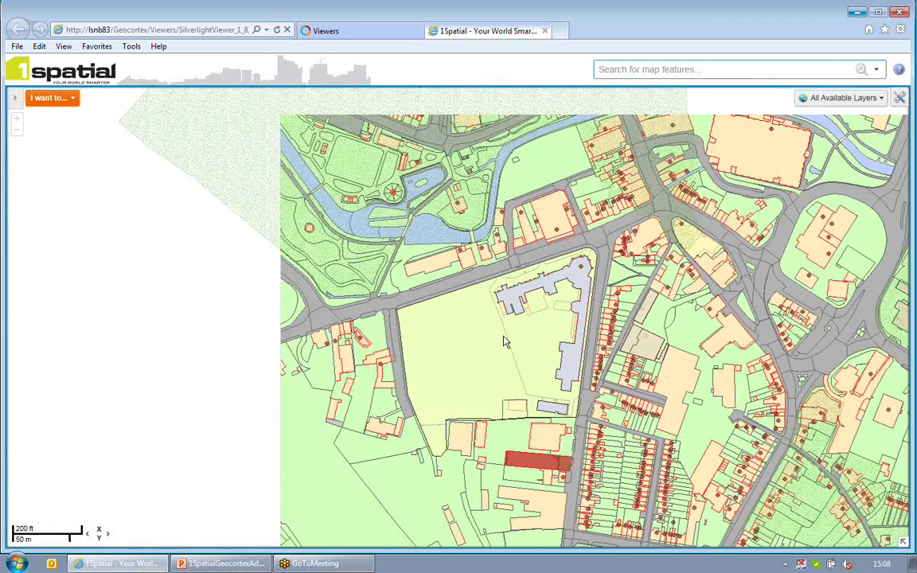
pyautogui.scroll(1, 504, 343)
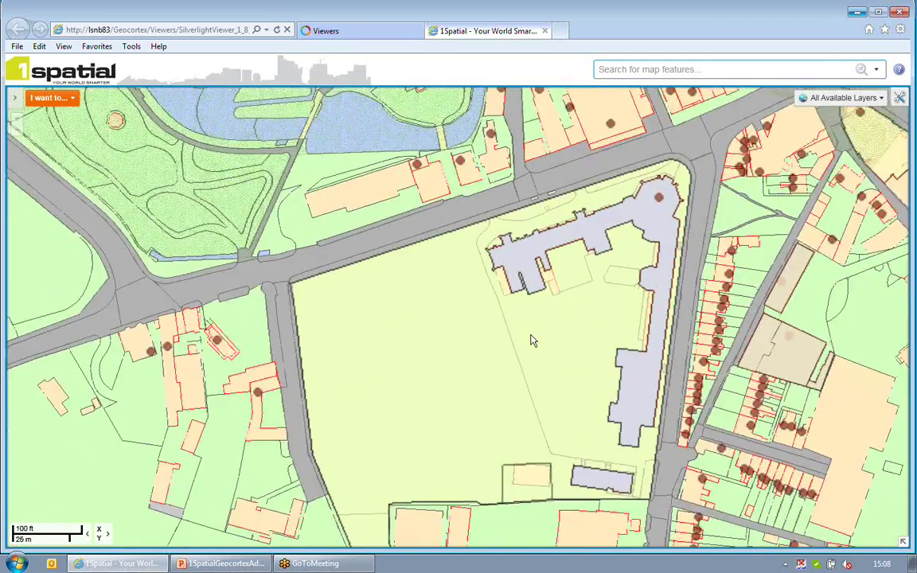
pyautogui.scroll(1, 520, 341)
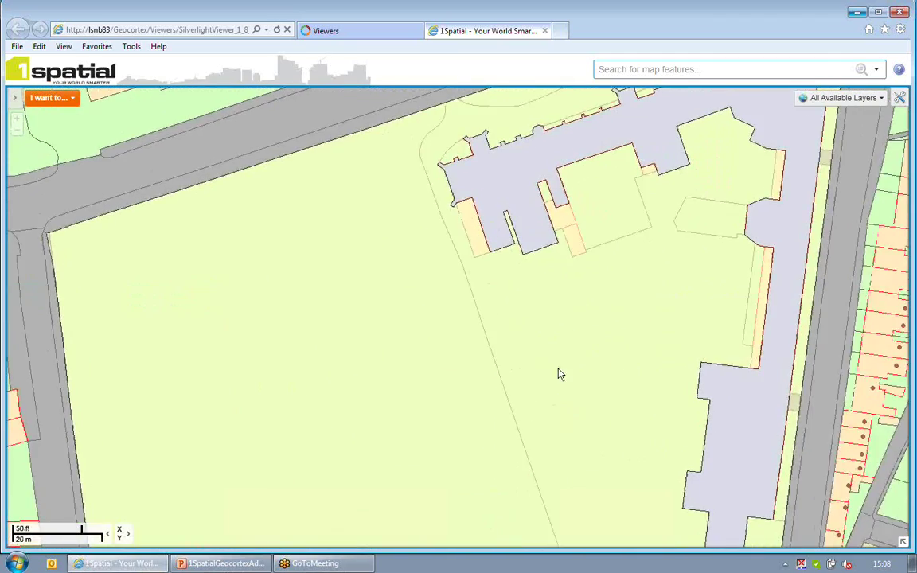
pyautogui.moveTo(553, 363); pyautogui.dragTo(474, 201)
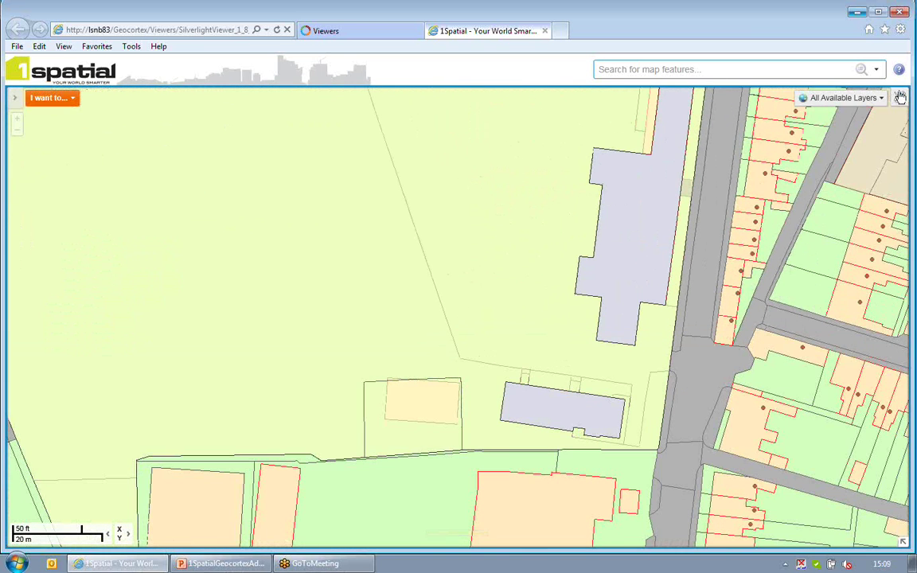
pyautogui.click(900, 97)
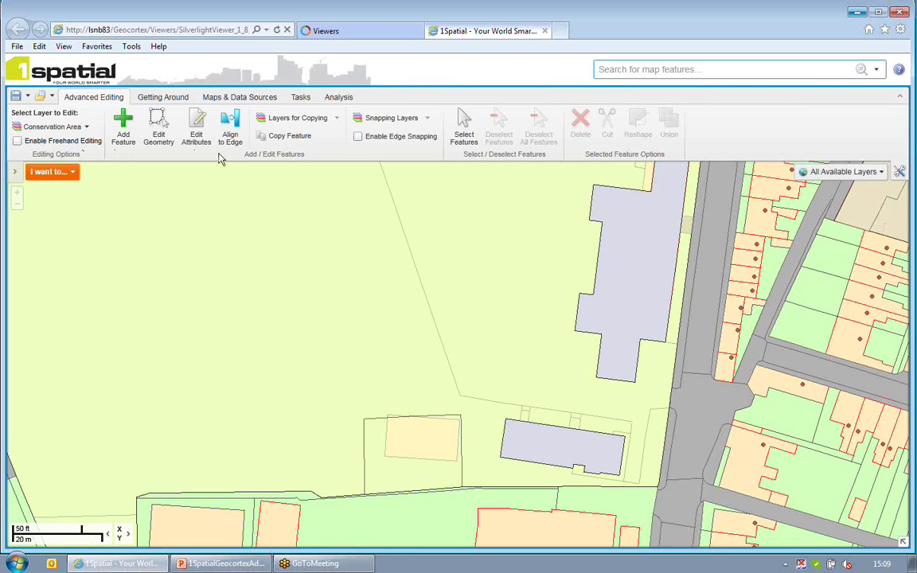
# Make Block Asset the edit layer while keeping every layer ticked for copying
pyautogui.click(49, 127)
pyautogui.click(46, 145)
pyautogui.click(314, 123)
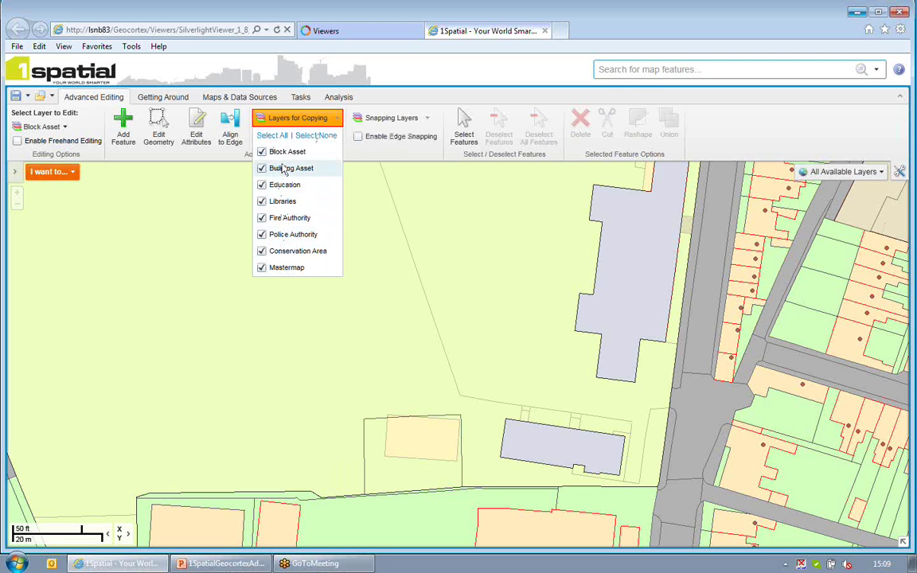
pyautogui.click(351, 146)
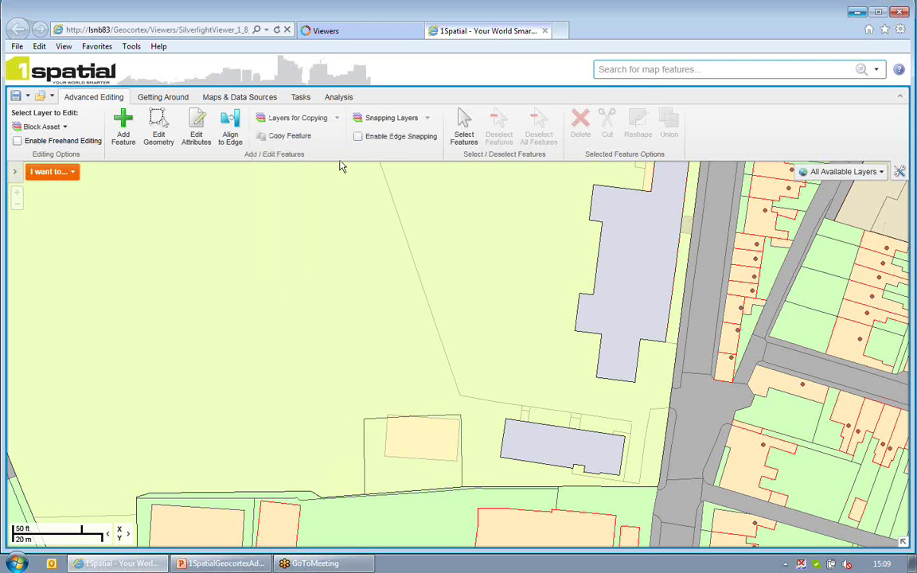
# Copy the small building's Building Asset outline into a new Block Asset feature
pyautogui.click(279, 139)
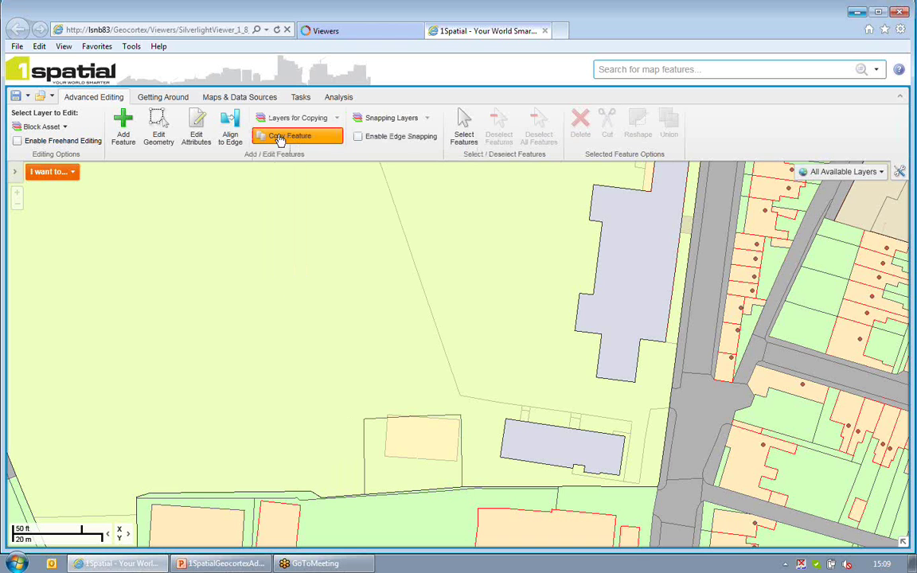
pyautogui.click(572, 458)
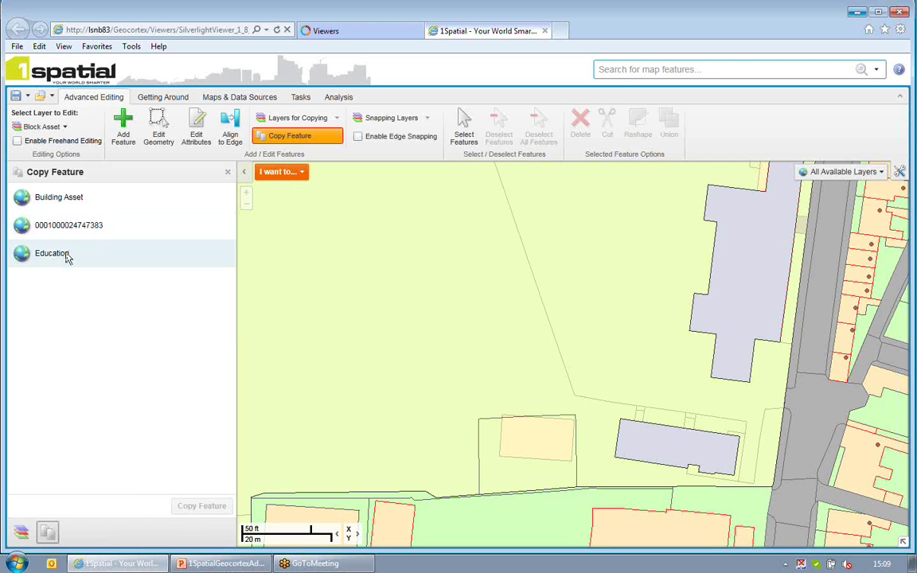
pyautogui.click(80, 204)
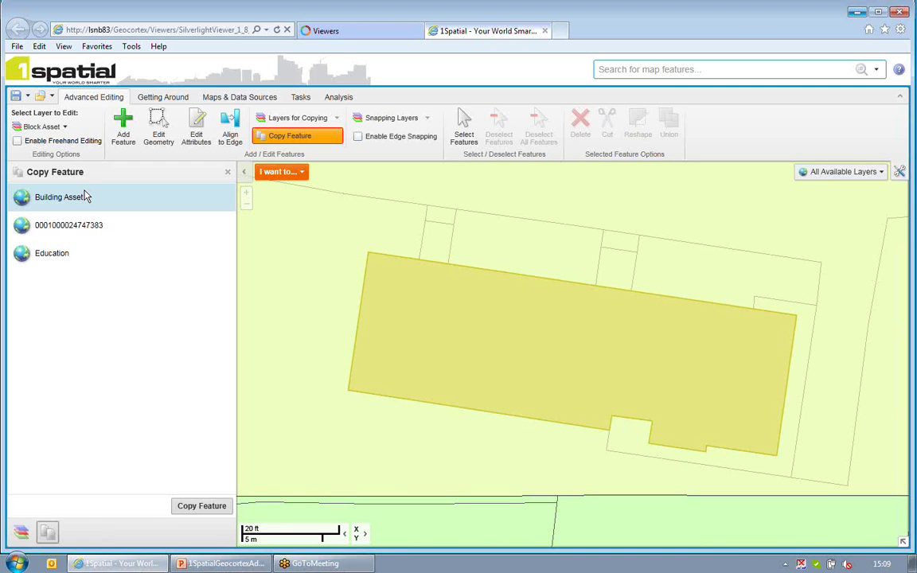
pyautogui.click(183, 510)
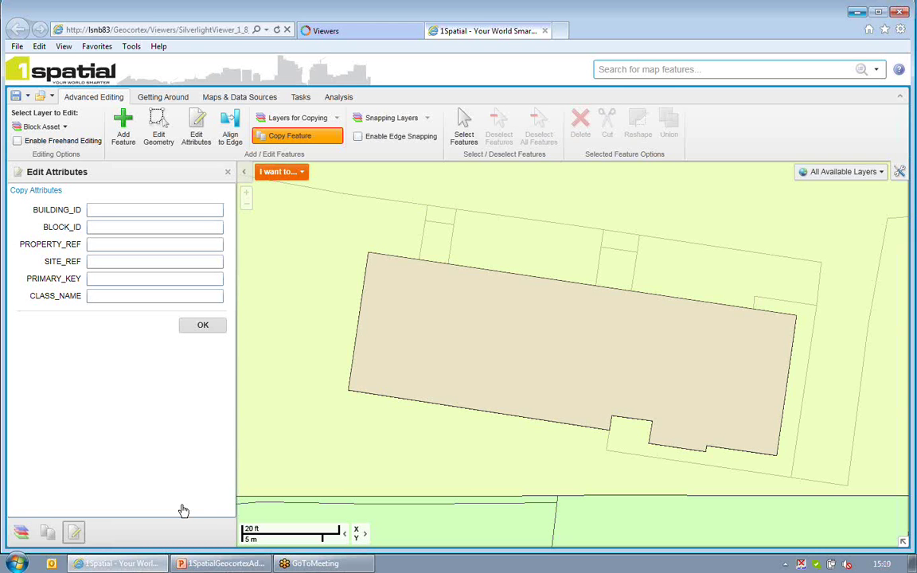
# Enter PRIMARY_KEY 123456 and CLASS_NAME 'Block Asset' in Edit Attributes and confirm
pyautogui.click(106, 279)
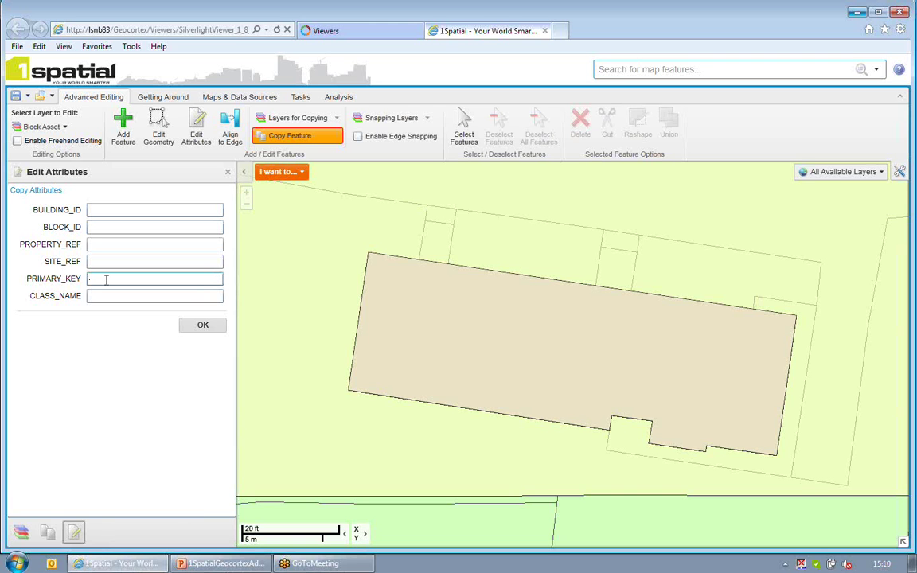
pyautogui.write('123456')
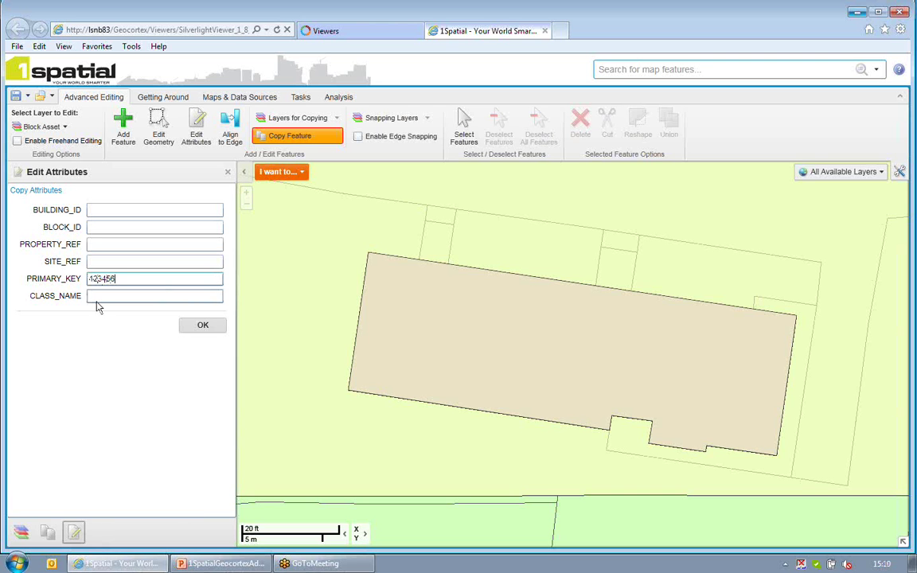
pyautogui.click(99, 296)
pyautogui.write('Block Asset')
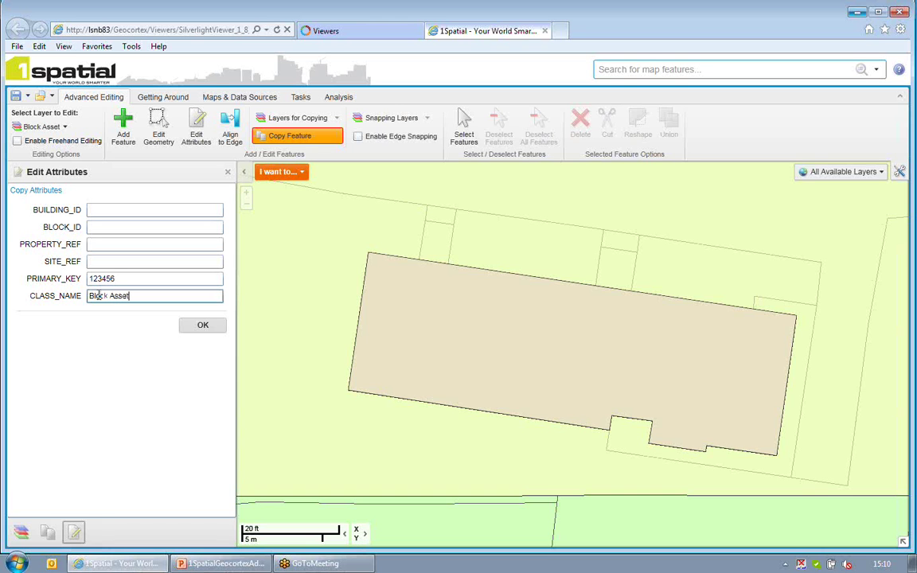
pyautogui.click(207, 327)
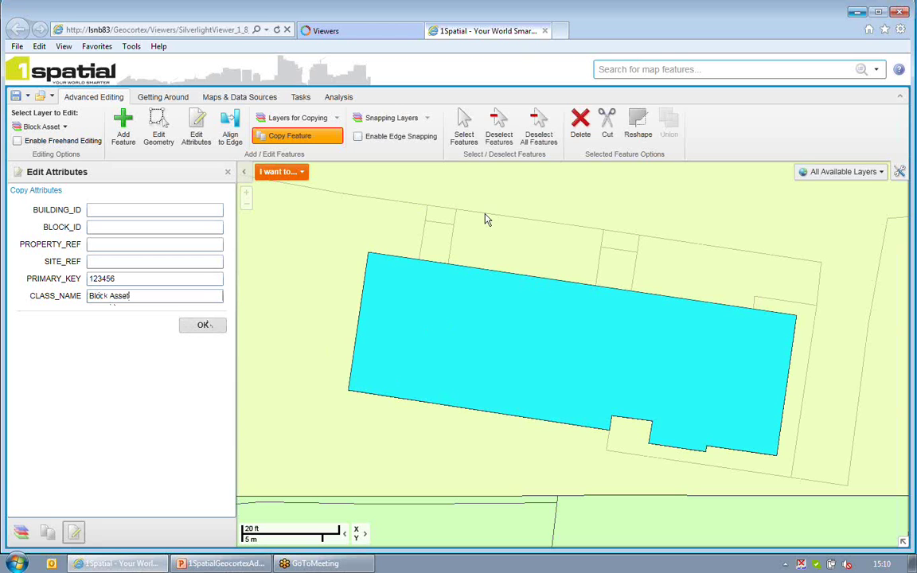
# Deselect all features and collapse the Map Layers side panel
pyautogui.click(538, 132)
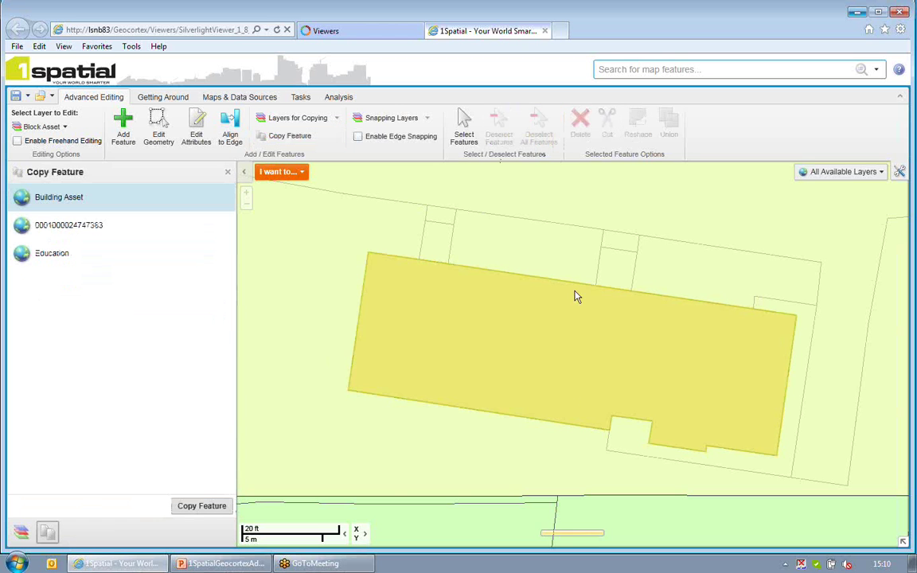
pyautogui.click(16, 535)
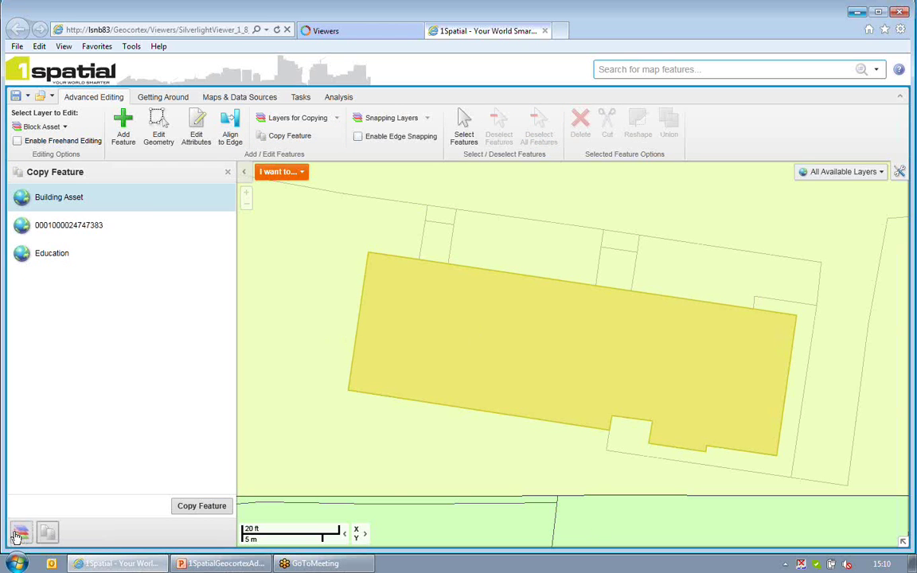
pyautogui.click(246, 176)
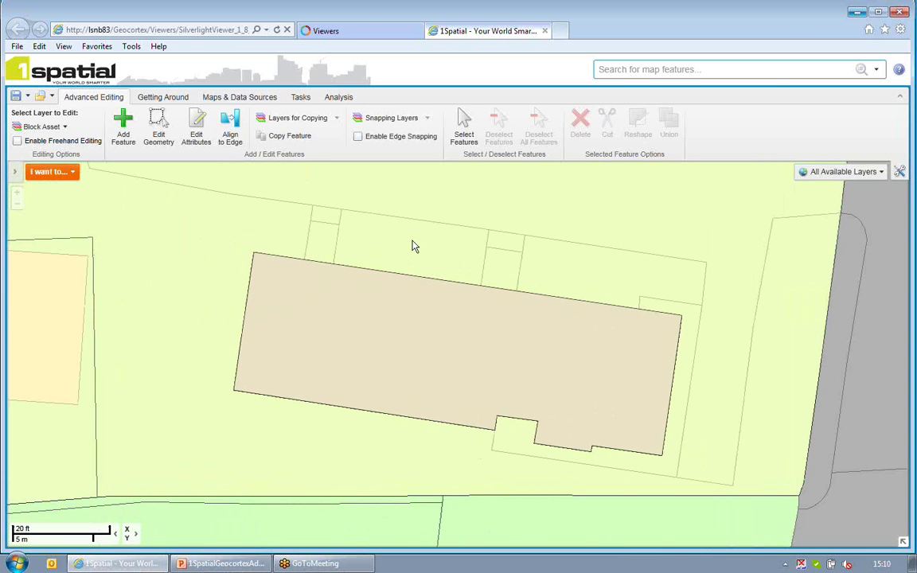
# Zoom and pan the map north to centre the large grey building complex
pyautogui.scroll(1, 412, 246)
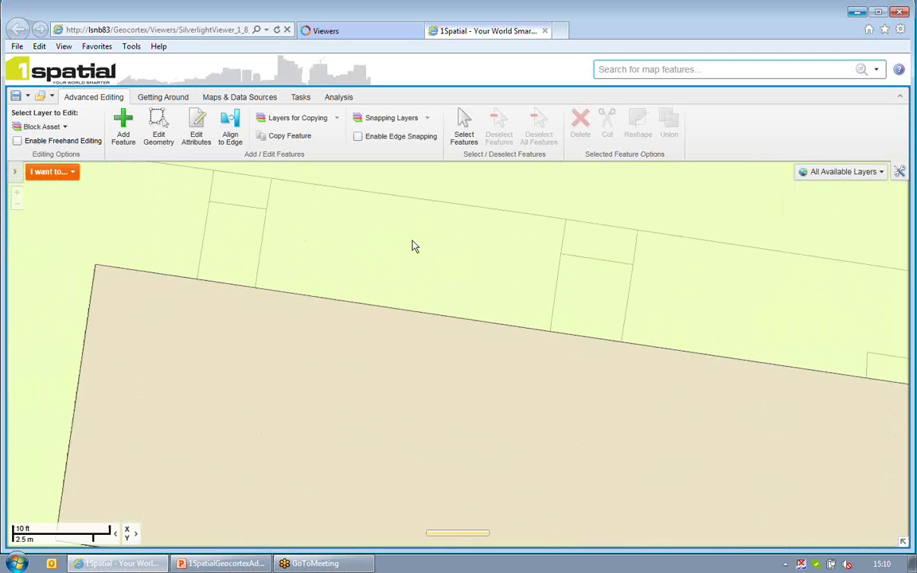
pyautogui.scroll(-3, 412, 246)
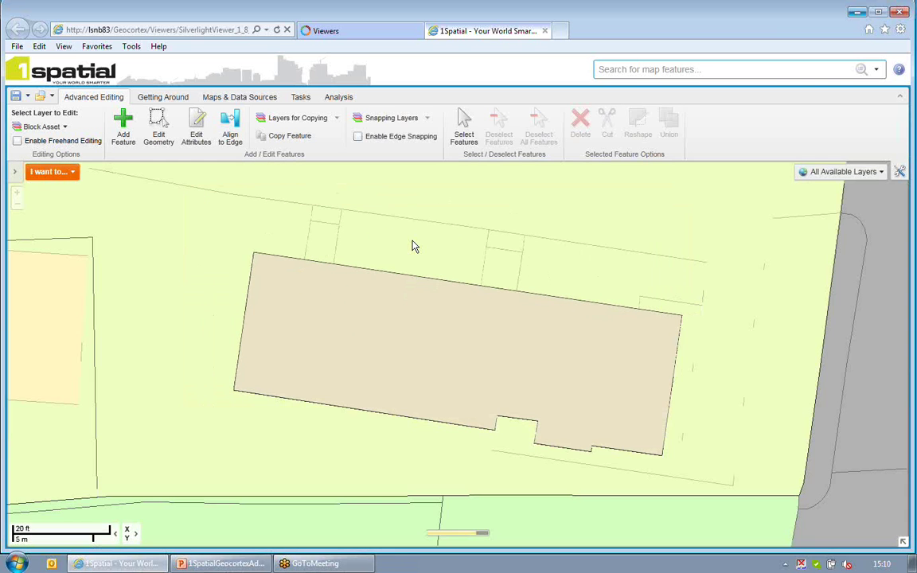
pyautogui.scroll(-2, 413, 246)
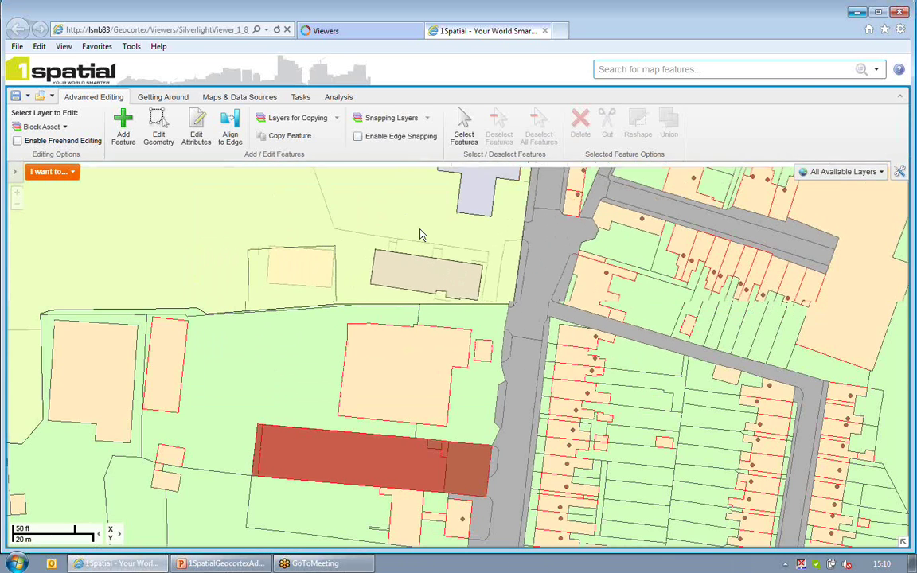
pyautogui.moveTo(422, 233); pyautogui.dragTo(487, 354)
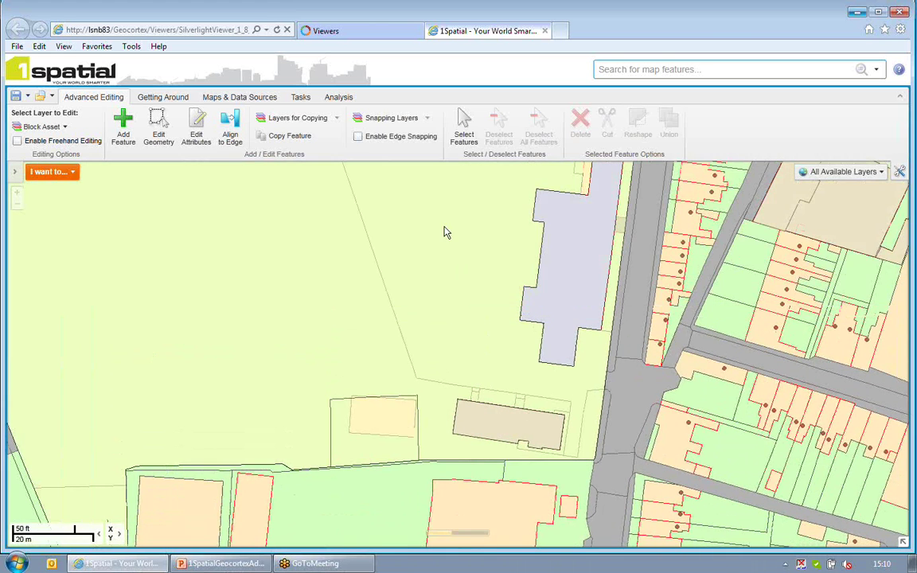
pyautogui.moveTo(448, 260); pyautogui.dragTo(473, 413)
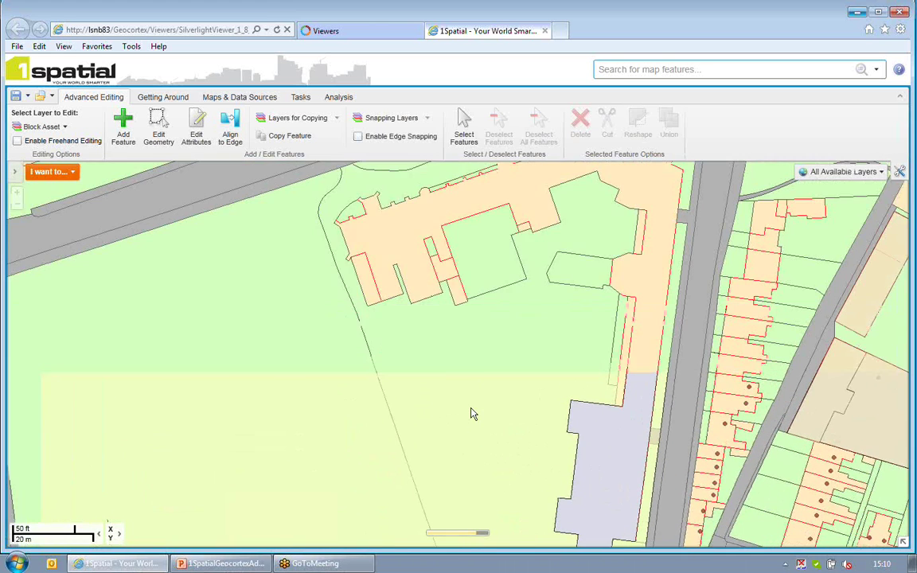
pyautogui.moveTo(505, 303); pyautogui.dragTo(463, 328)
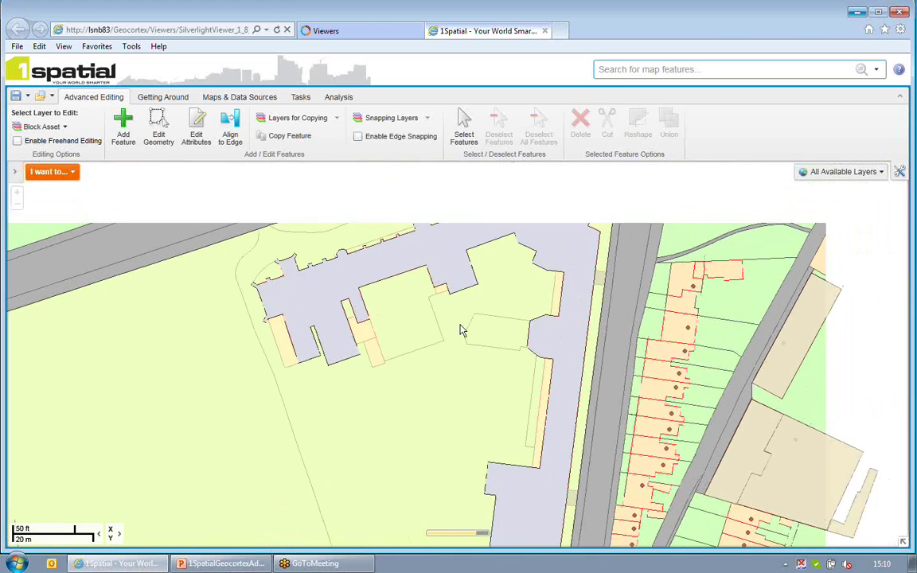
# Add Building Asset to the snapping layers
pyautogui.click(419, 119)
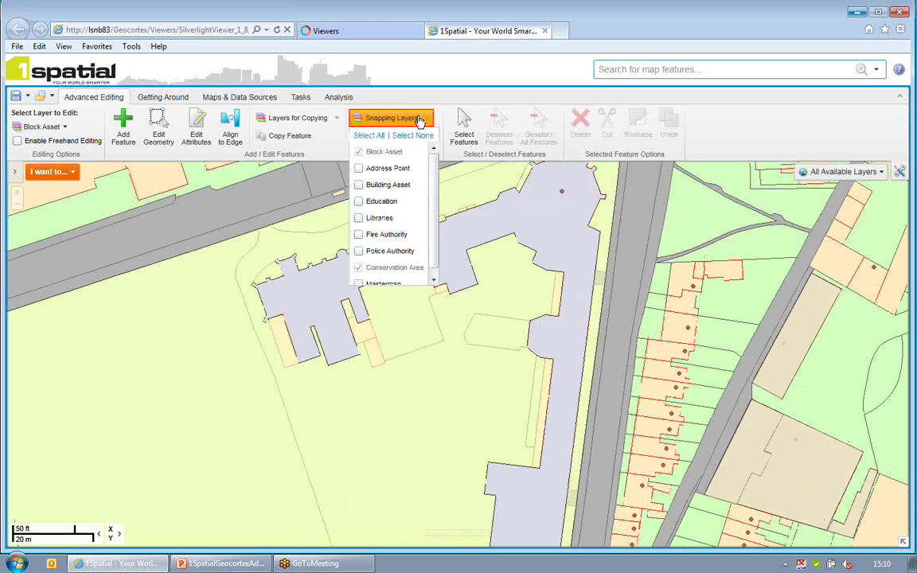
pyautogui.click(360, 185)
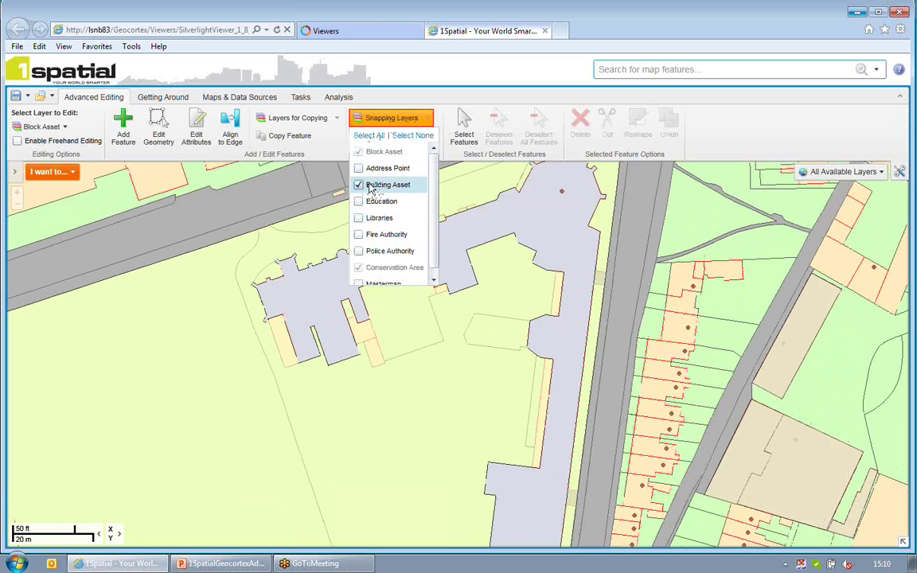
pyautogui.click(405, 312)
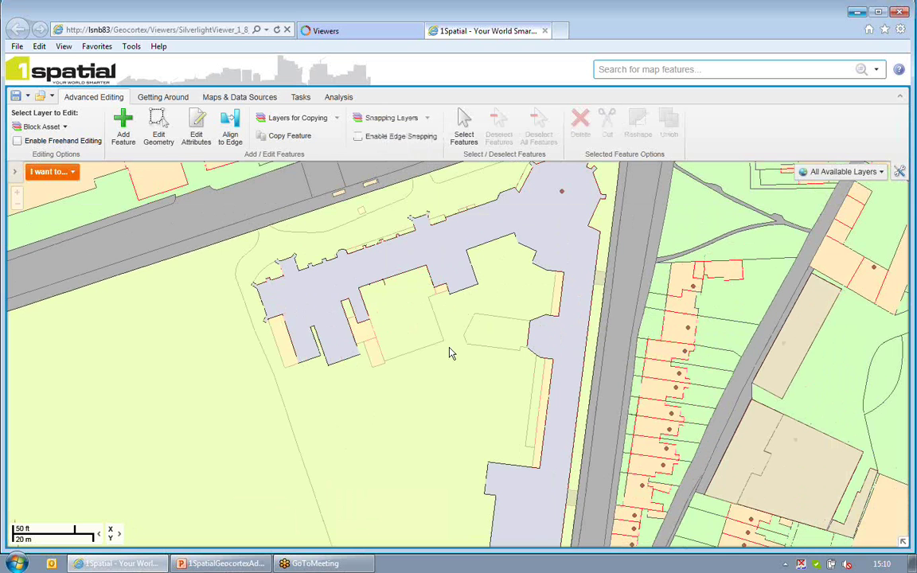
# Draw the new Block Asset polygon along the building's edges, snapping a vertex to its corner
pyautogui.click(121, 134)
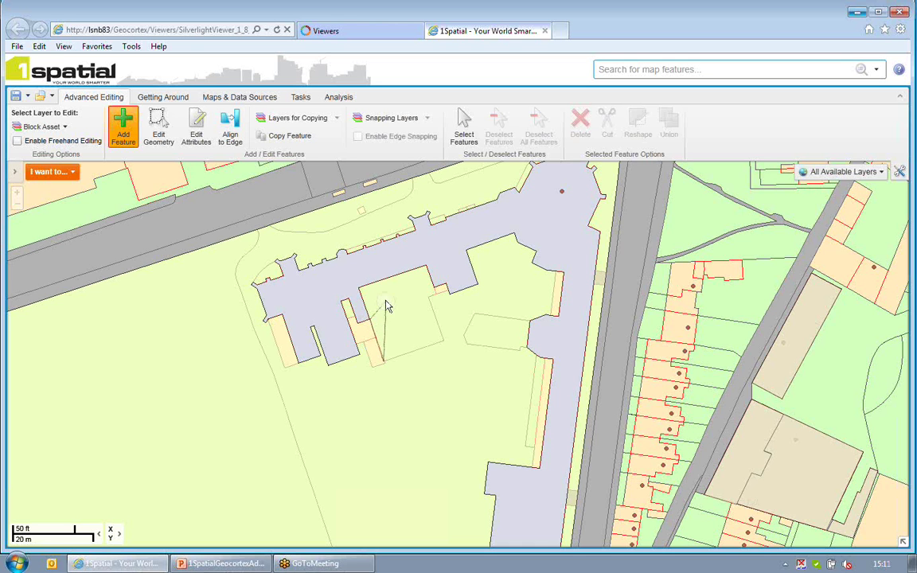
pyautogui.click(359, 288)
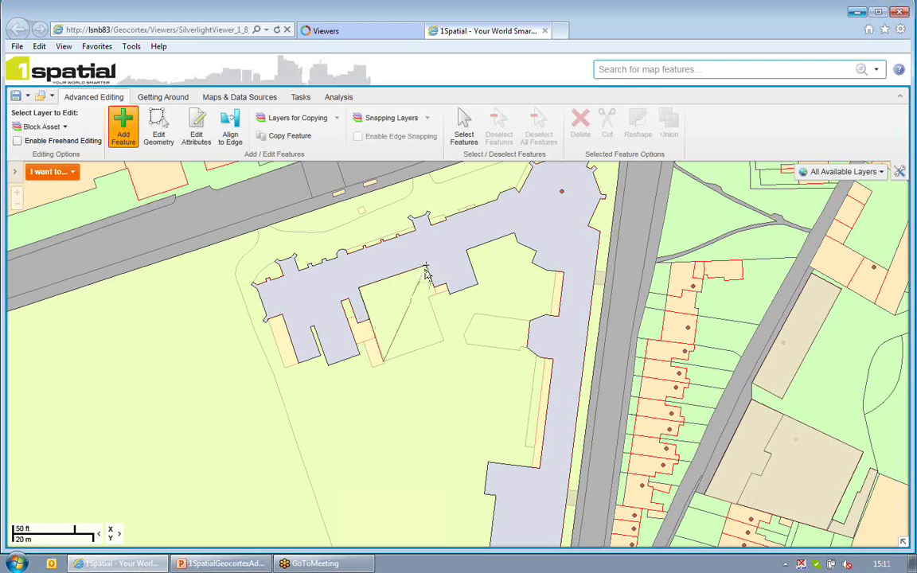
pyautogui.click(426, 268)
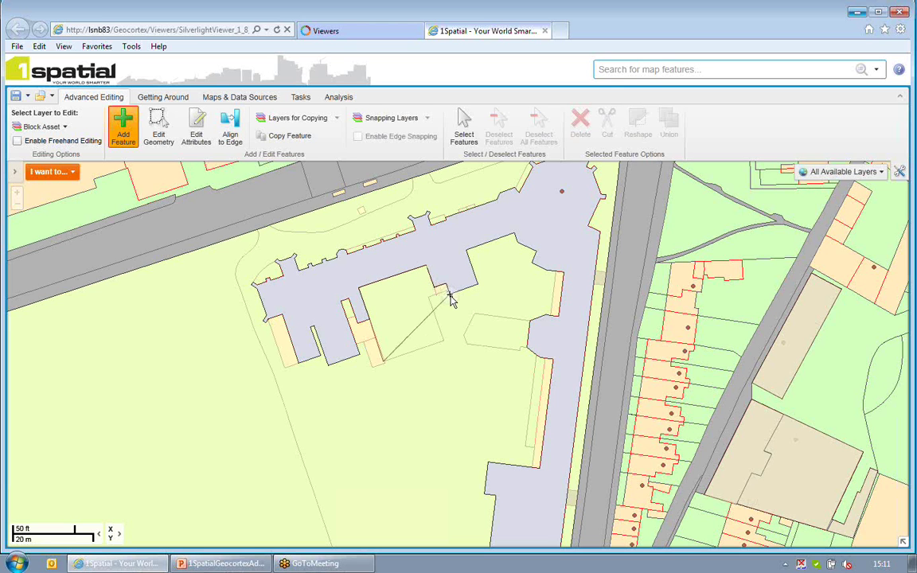
pyautogui.click(449, 293)
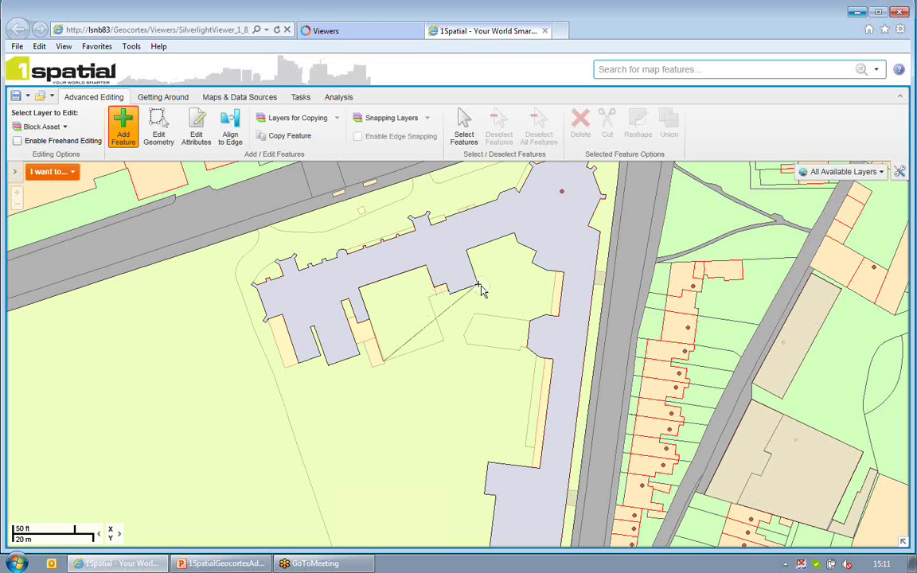
pyautogui.click(528, 321)
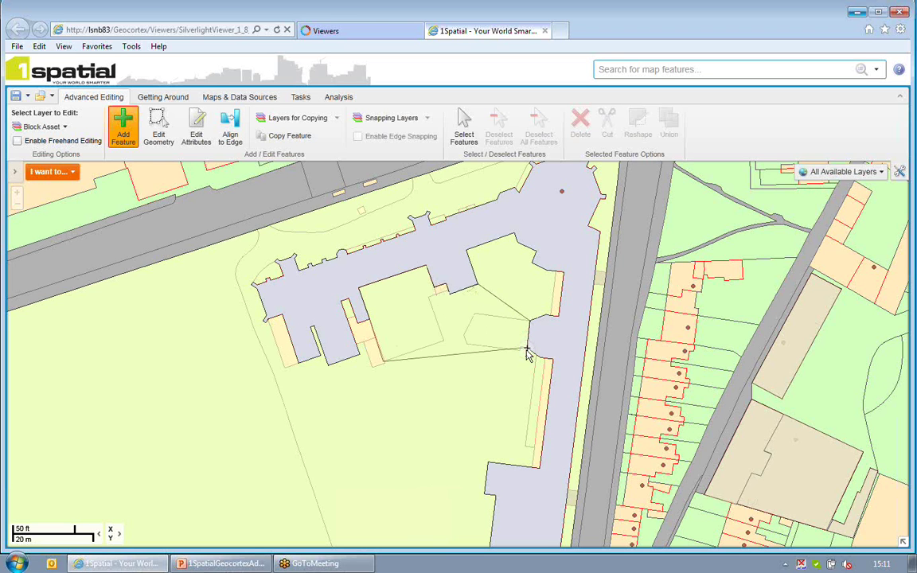
pyautogui.doubleClick(527, 352)
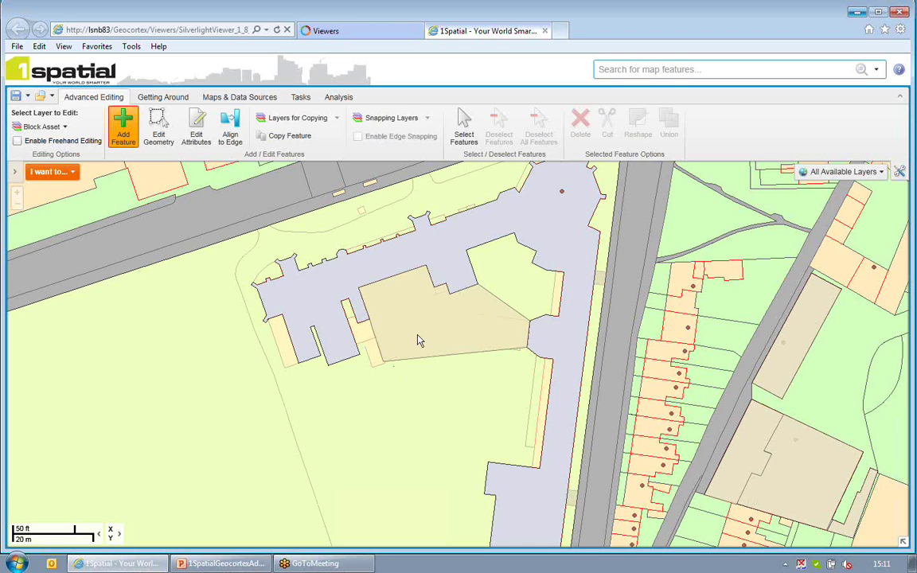
pyautogui.click(365, 293)
pyautogui.click(430, 295)
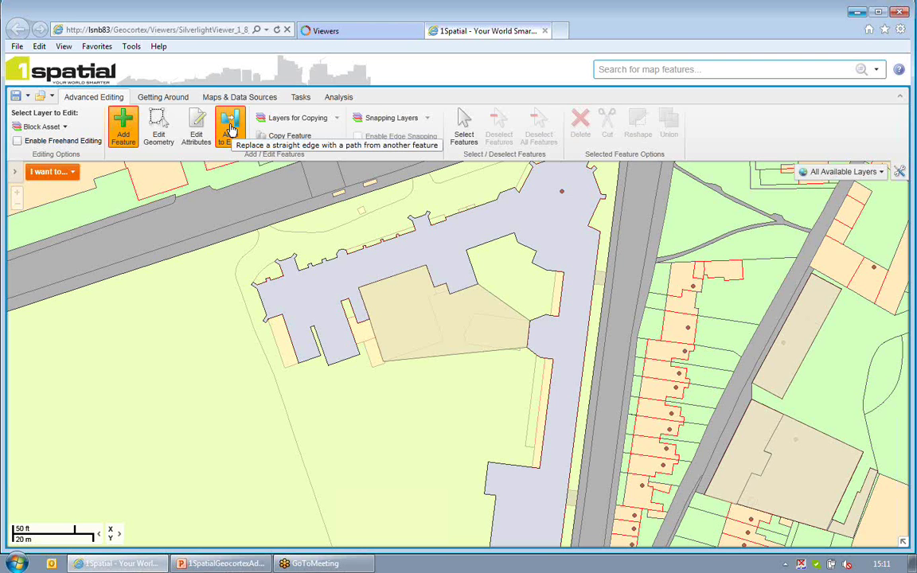
# Align the new block's straight shared edge to the neighbouring building polygon's outline
pyautogui.click(230, 127)
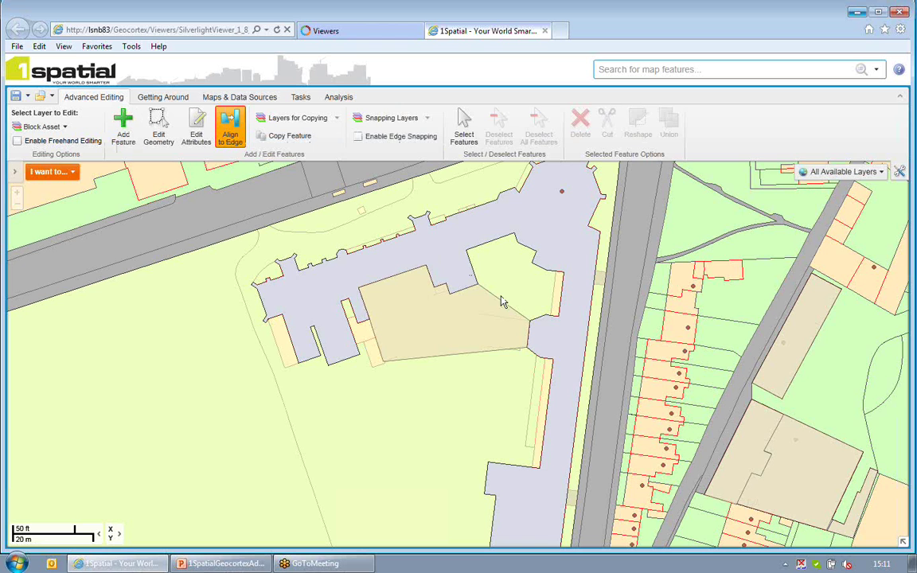
pyautogui.moveTo(502, 307); pyautogui.dragTo(504, 306)
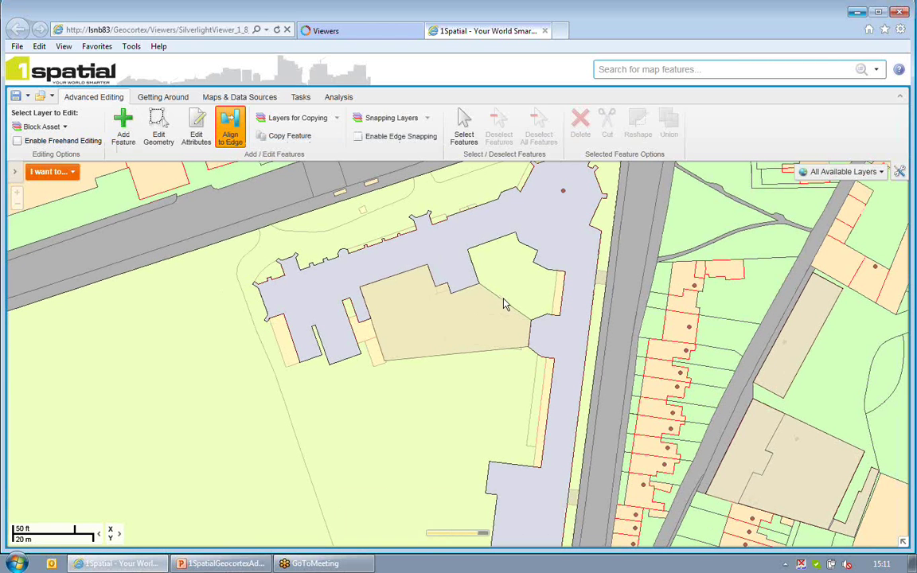
pyautogui.click(494, 300)
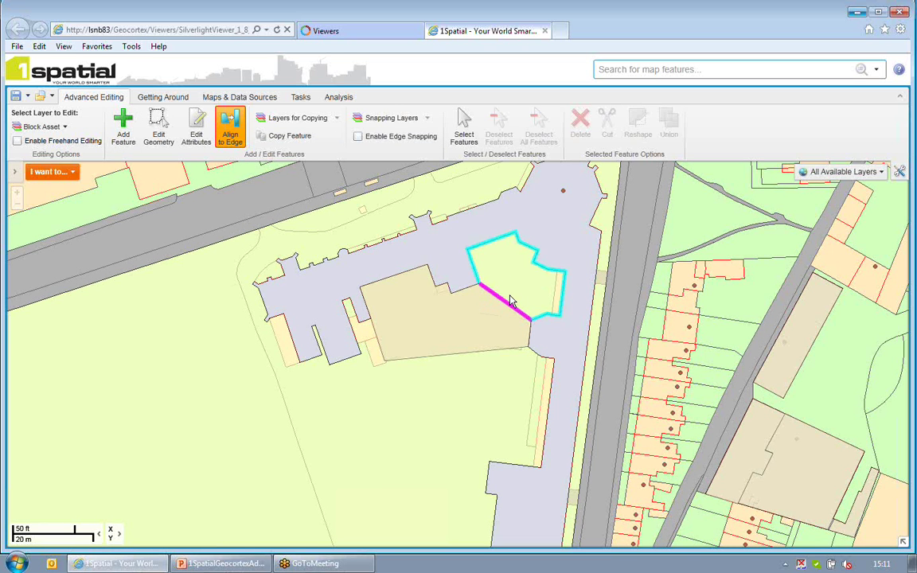
pyautogui.click(510, 300)
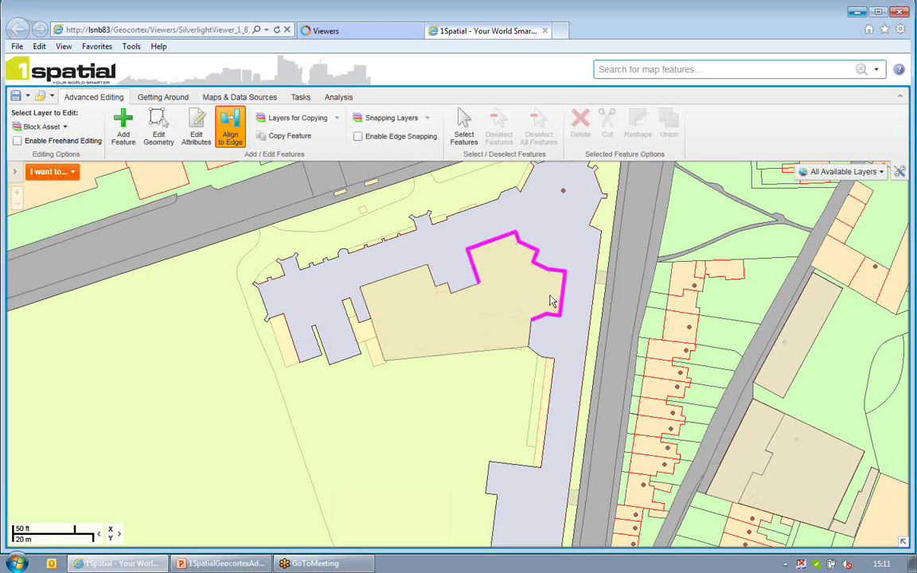
pyautogui.click(437, 322)
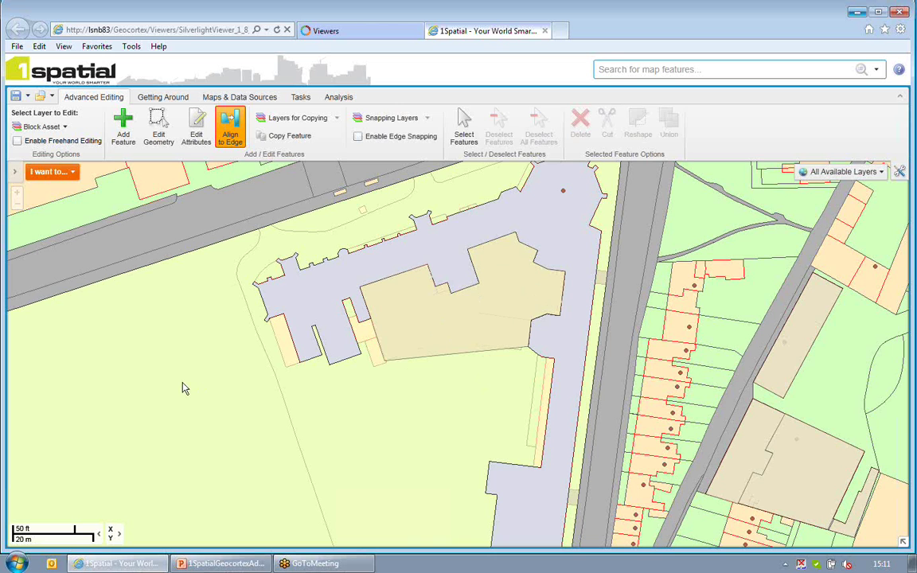
# Pan to the field by the road junction and make Conservation Area the edit layer
pyautogui.moveTo(209, 385); pyautogui.dragTo(583, 308)
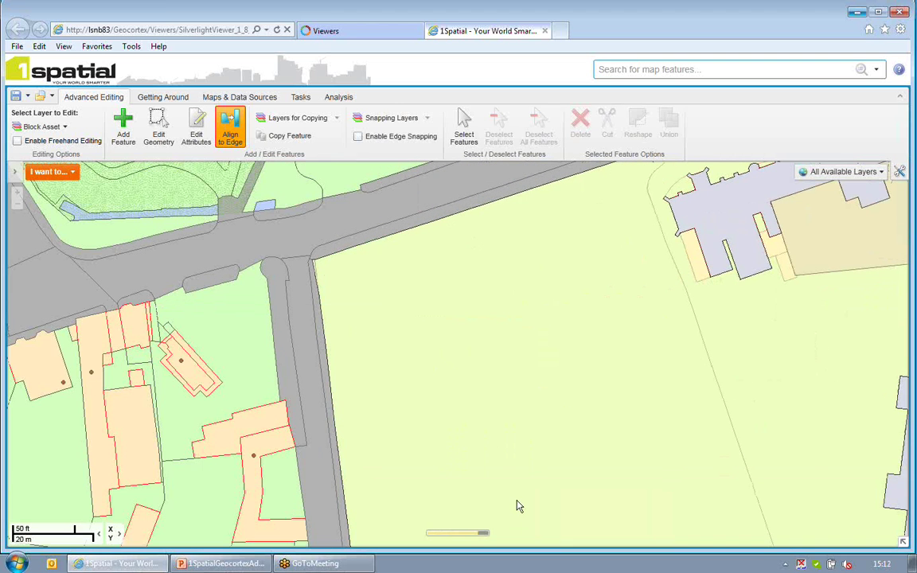
pyautogui.click(56, 127)
pyautogui.click(53, 160)
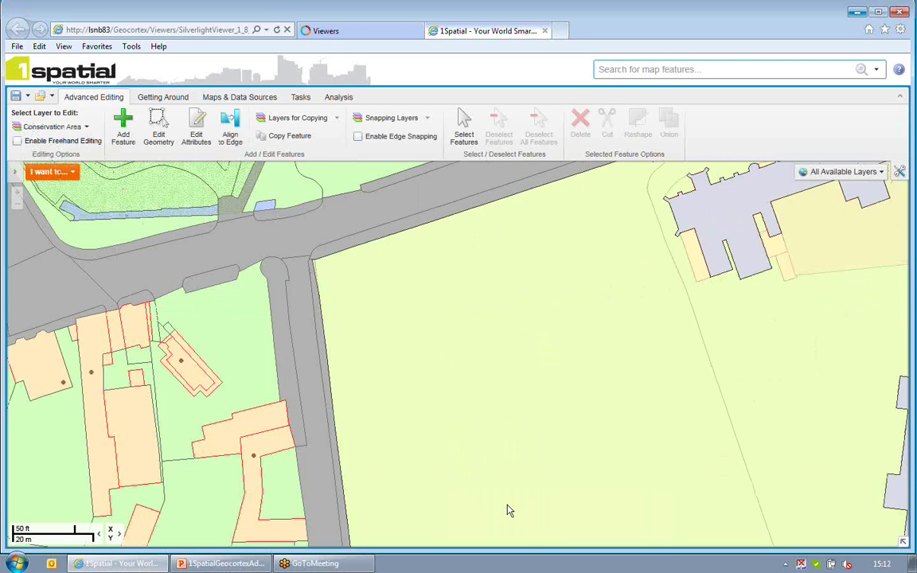
# Review the snapping layers and enable edge snapping
pyautogui.click(405, 121)
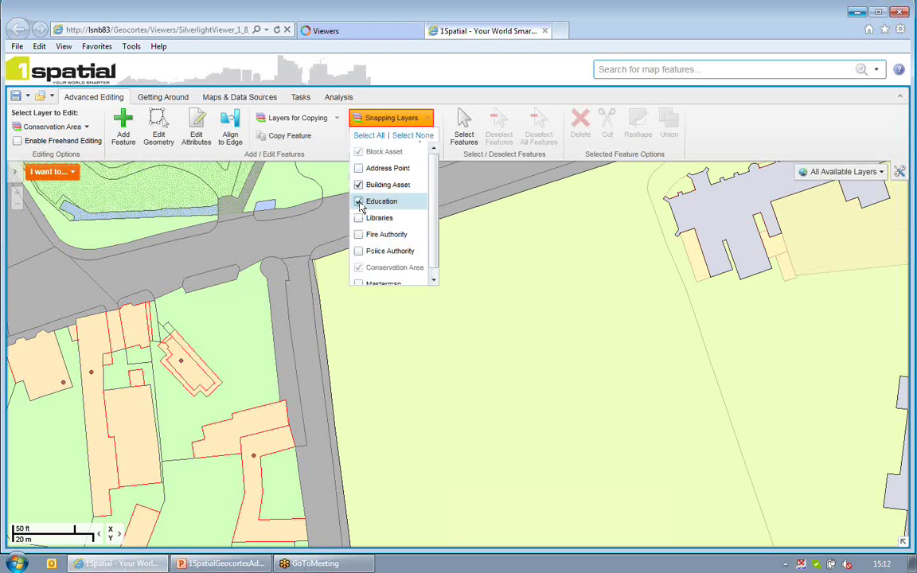
pyautogui.click(480, 245)
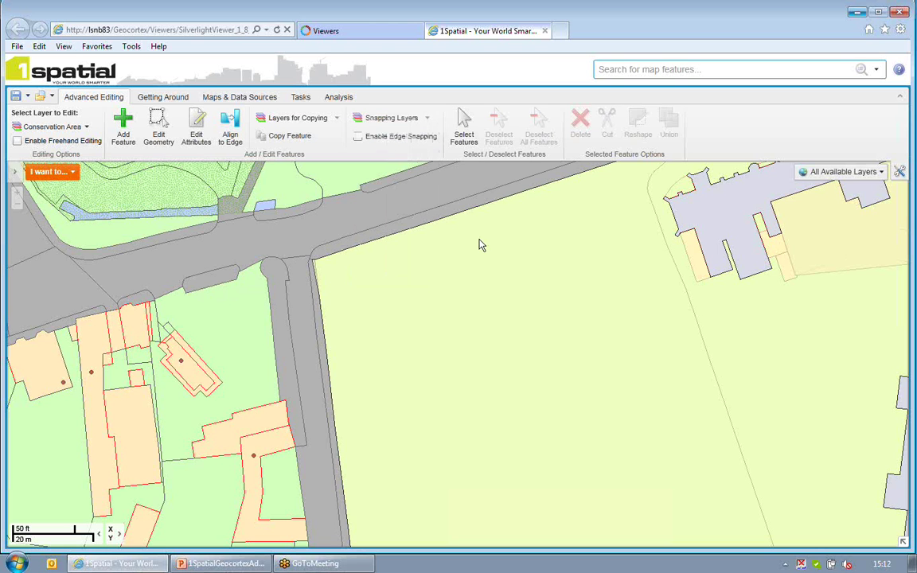
pyautogui.click(391, 140)
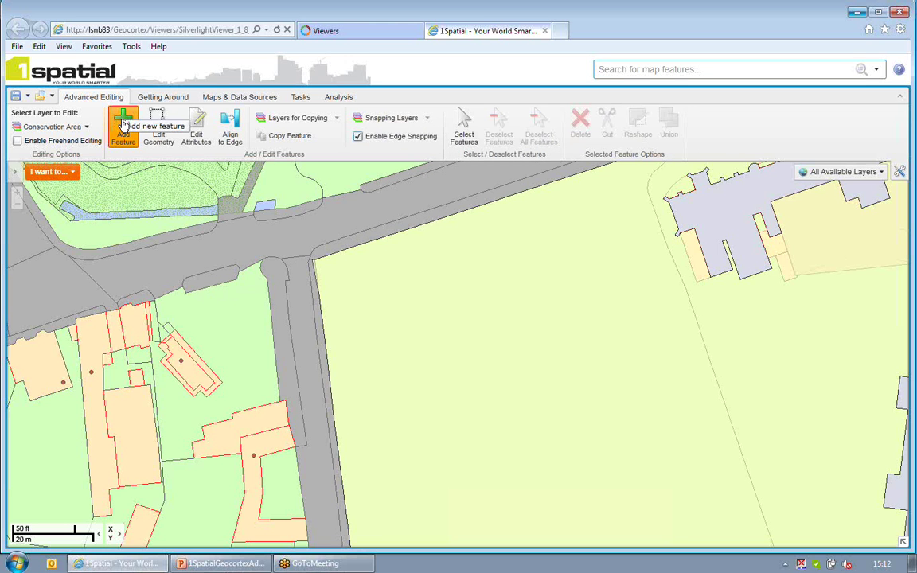
# Digitize the conservation-area polygon with vertices along the road edges and road corner
pyautogui.click(124, 128)
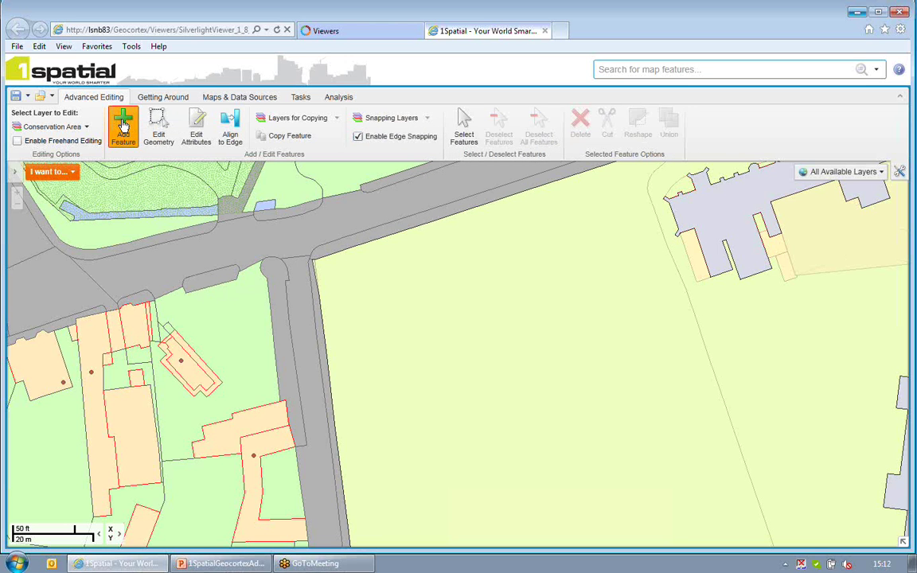
pyautogui.click(507, 401)
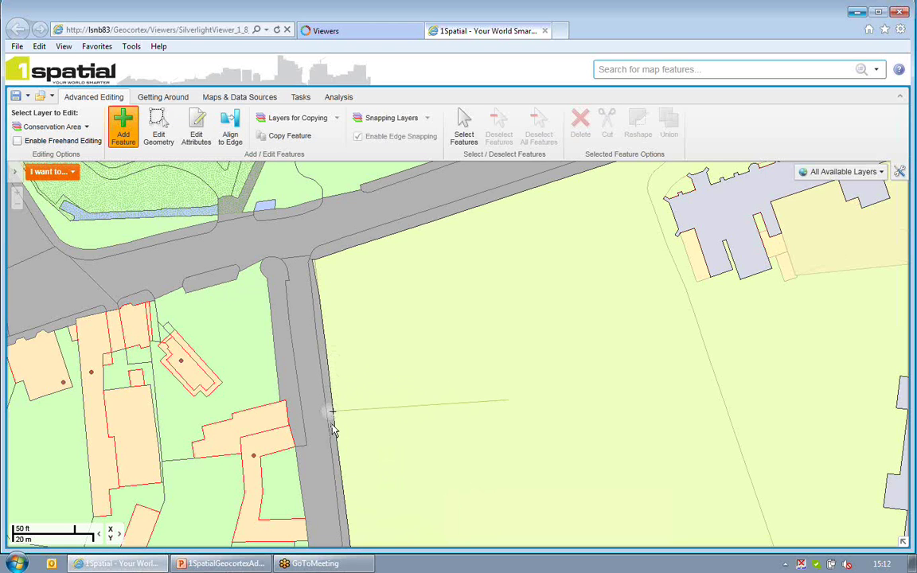
pyautogui.click(337, 438)
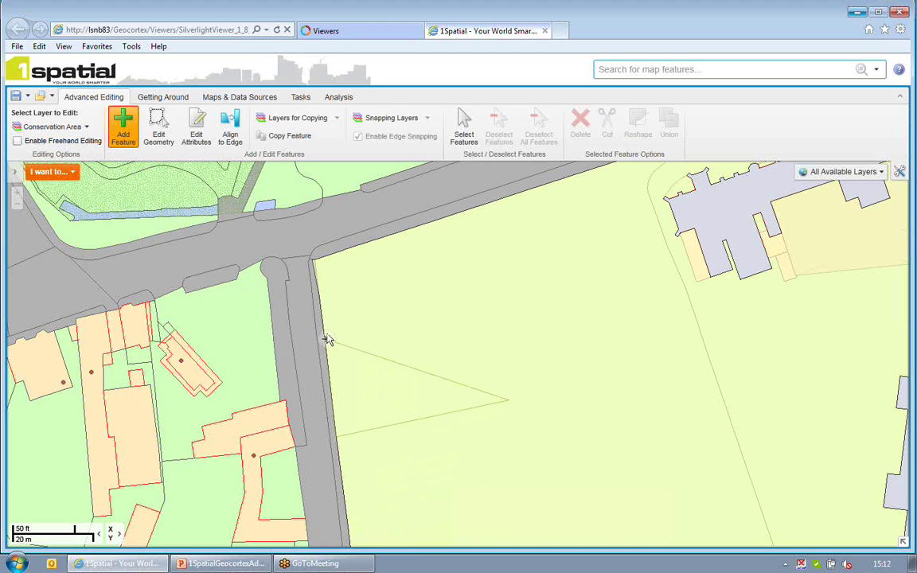
pyautogui.click(324, 259)
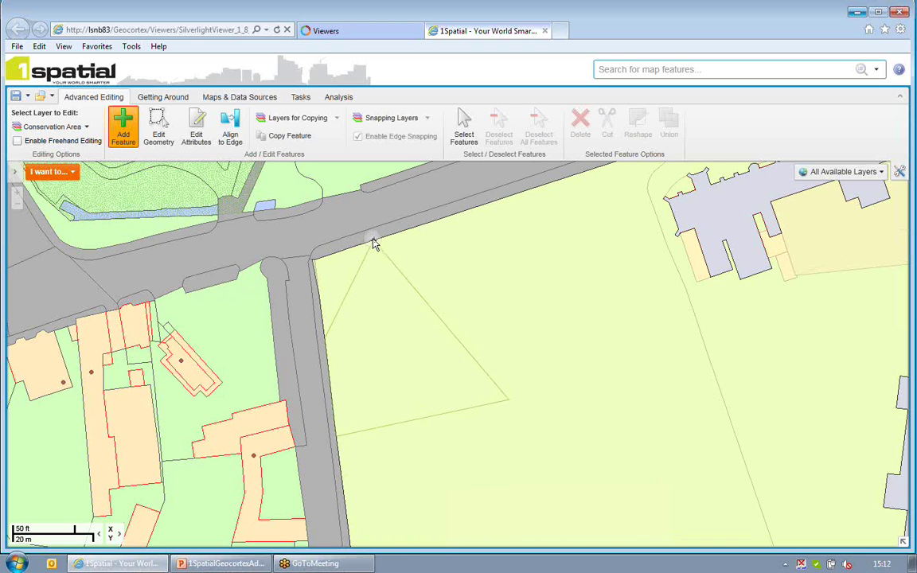
pyautogui.click(373, 241)
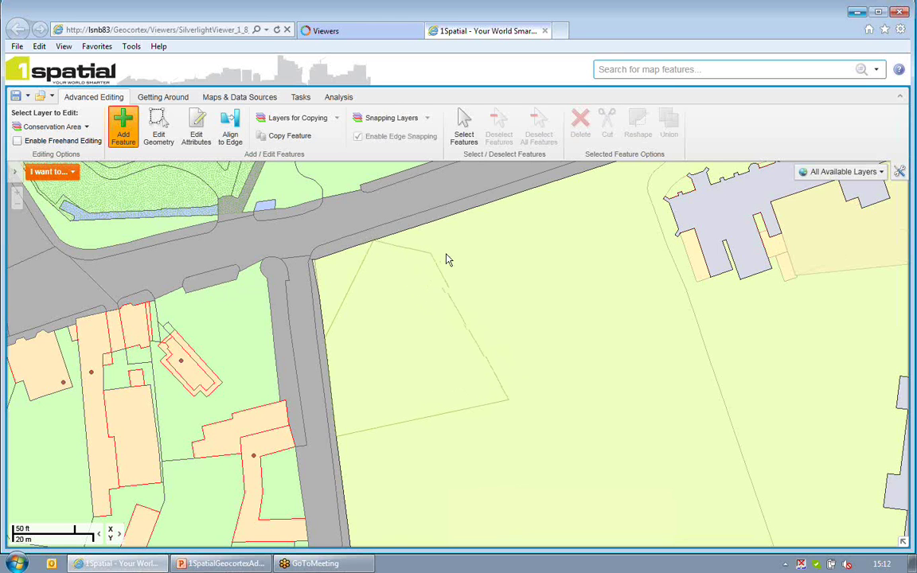
pyautogui.press('Escape')
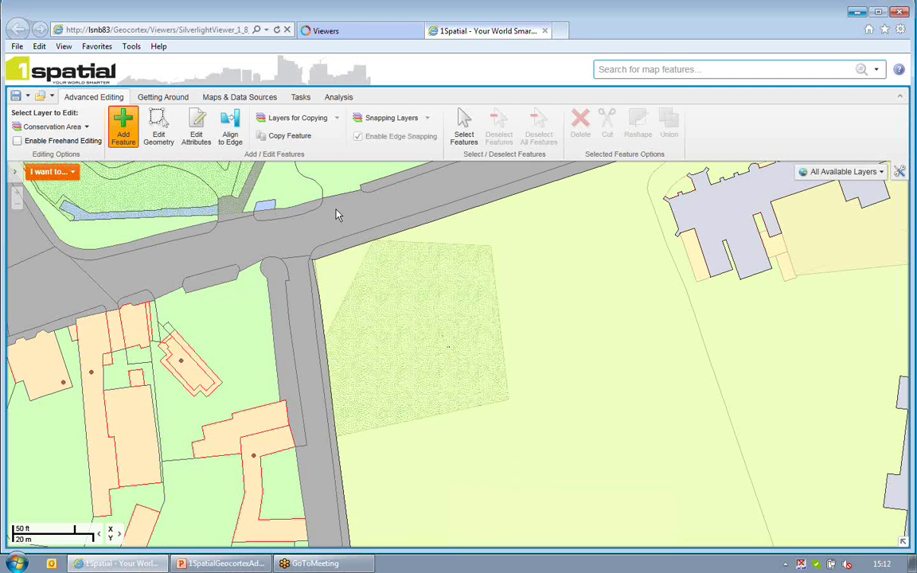
# Align the polygon's left and top edges to the adjacent road edges
pyautogui.click(229, 133)
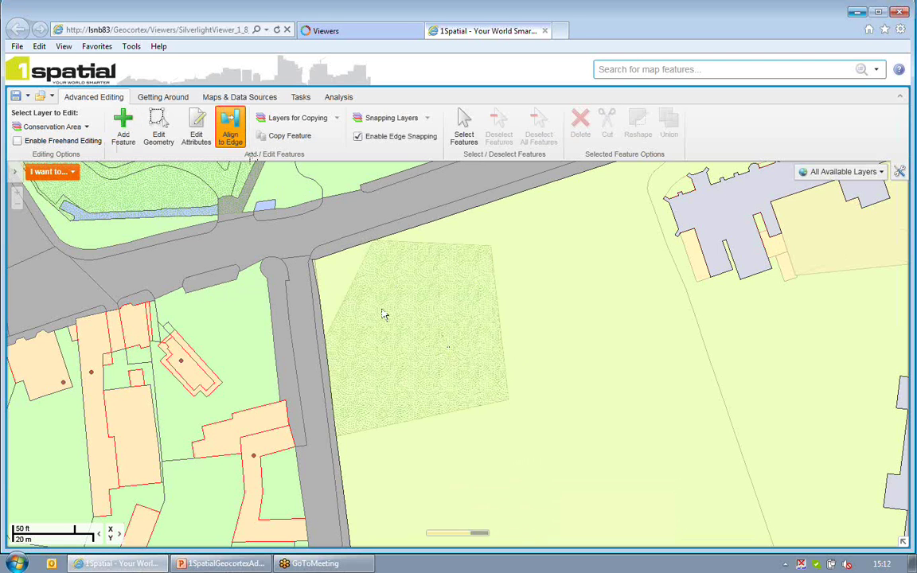
pyautogui.click(344, 287)
pyautogui.click(344, 286)
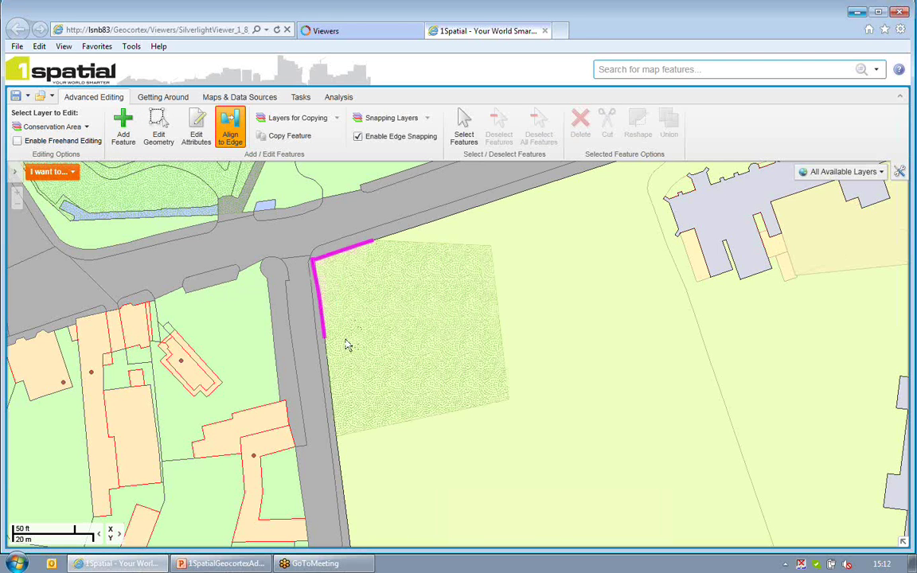
pyautogui.click(384, 289)
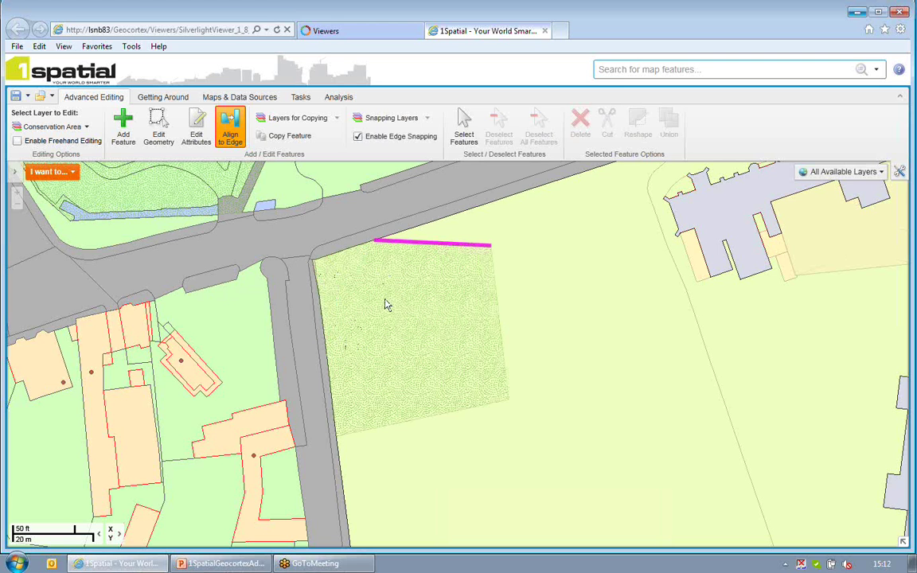
pyautogui.click(575, 364)
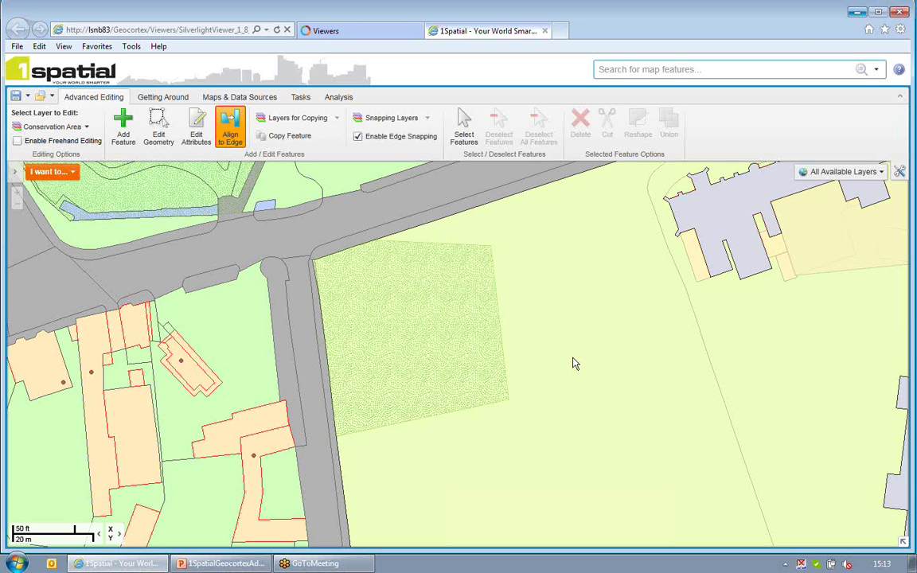
# Minimize the browser and return to the PowerPoint deck at the Demonstration slide
pyautogui.click(857, 12)
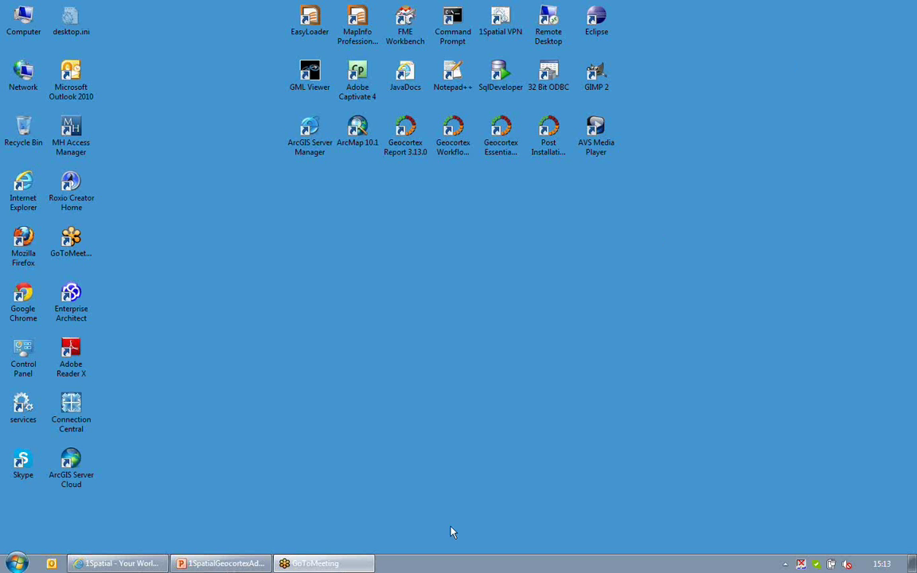
pyautogui.click(252, 566)
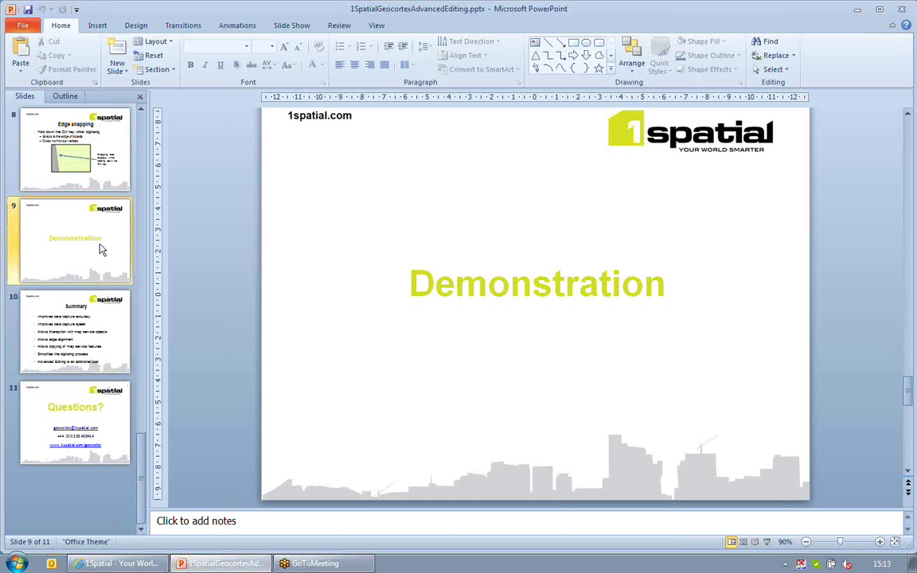